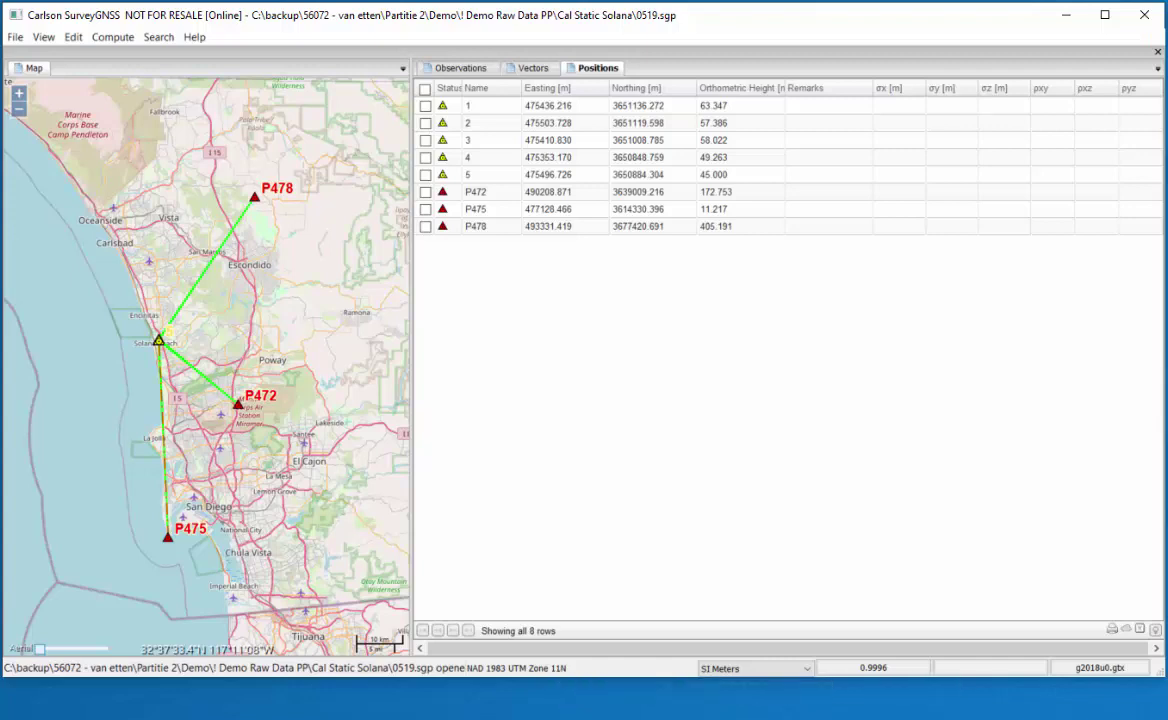
# - Switch the project's display units to US Survey Feet and restore them to SI Meters
pyautogui.rightClick(557, 668)
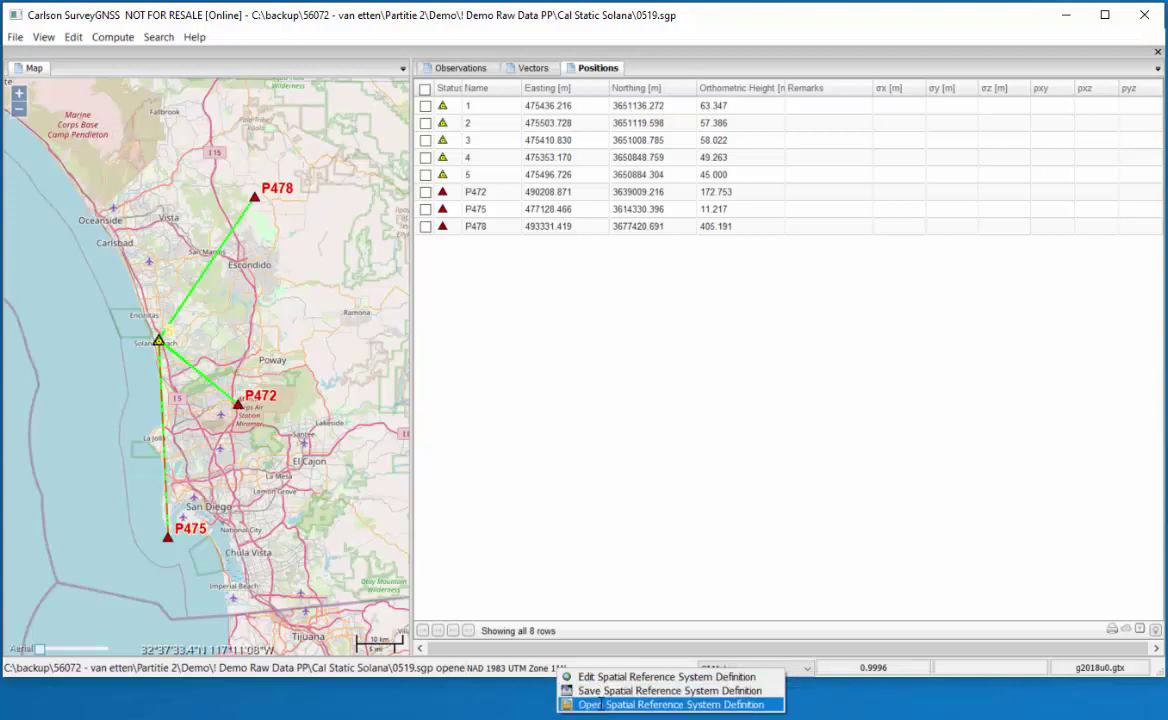
pyautogui.click(805, 672)
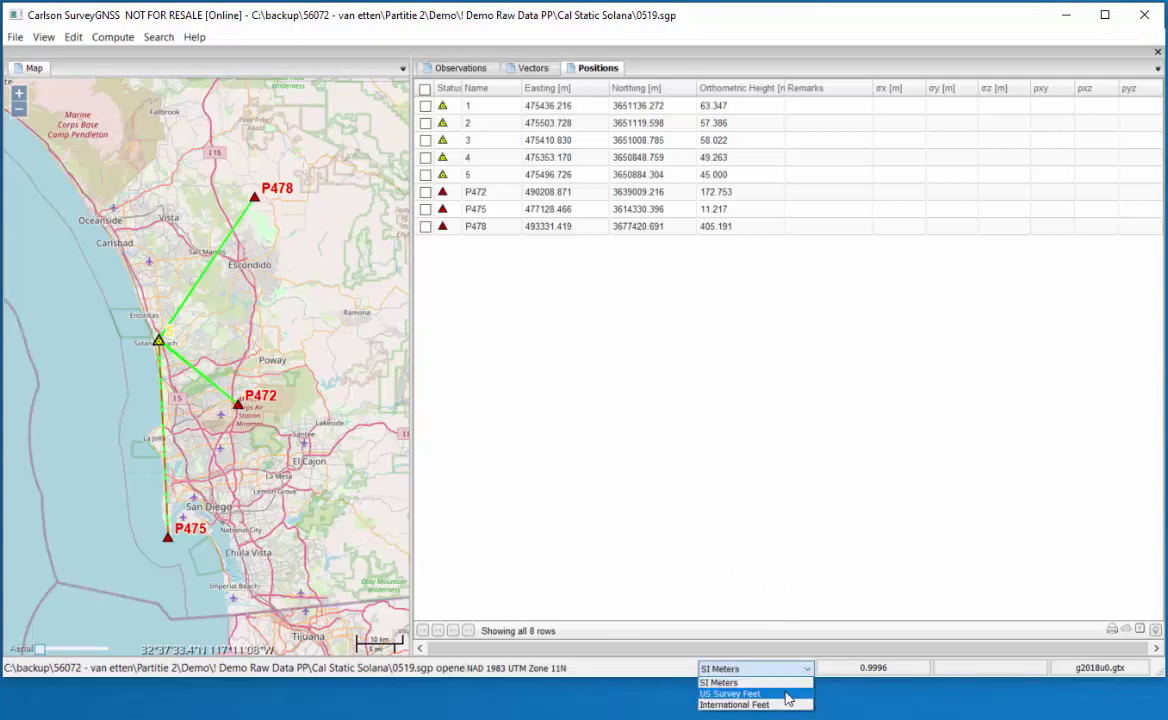
pyautogui.click(785, 694)
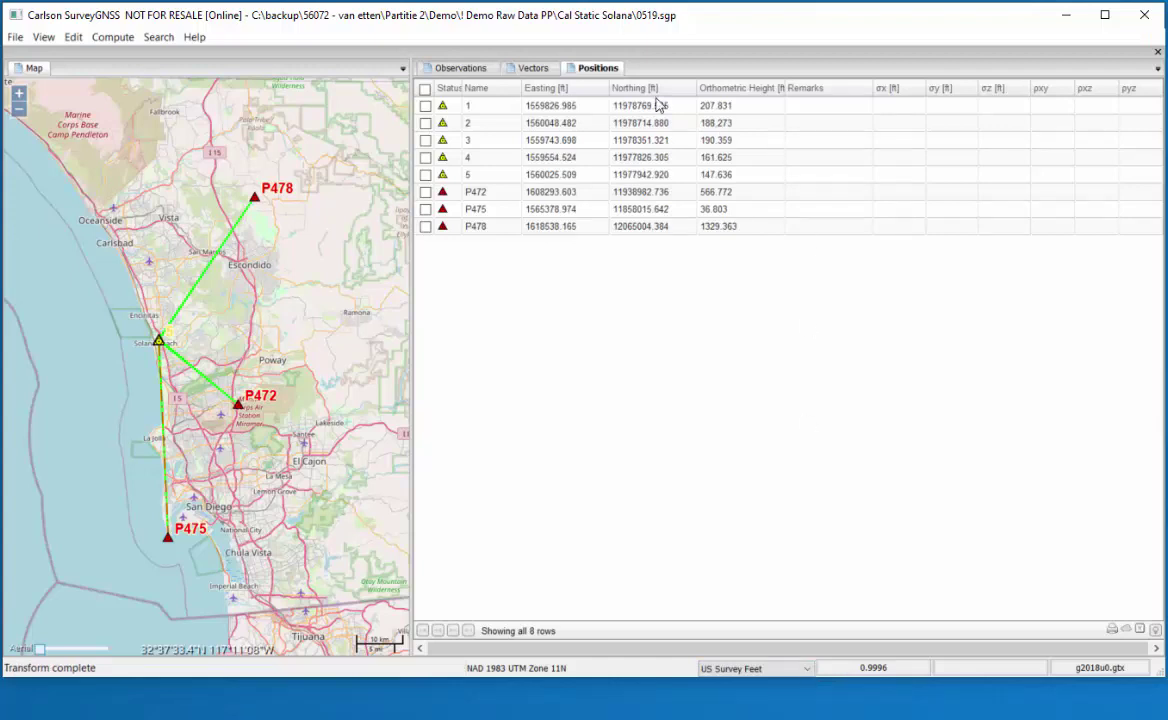
pyautogui.click(778, 672)
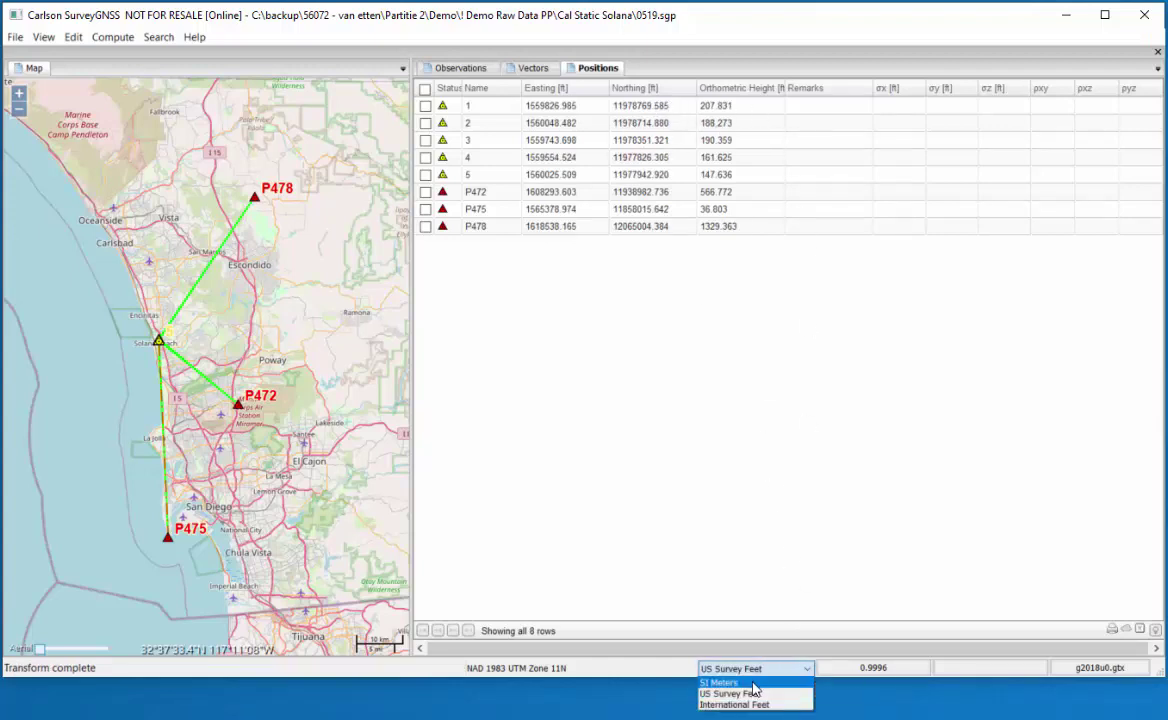
pyautogui.click(752, 681)
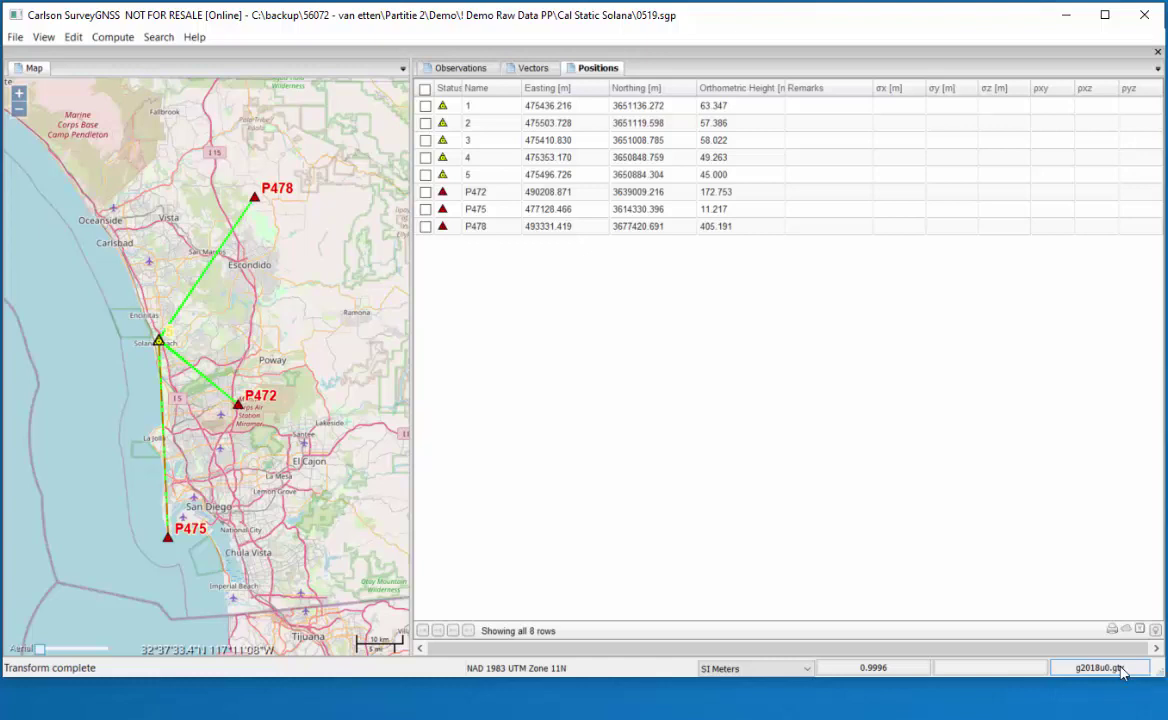
# - Examine the general preferences for the geoid model, antenna definitions, units display and reference data without changing anything
pyautogui.click(73, 38)
pyautogui.click(85, 68)
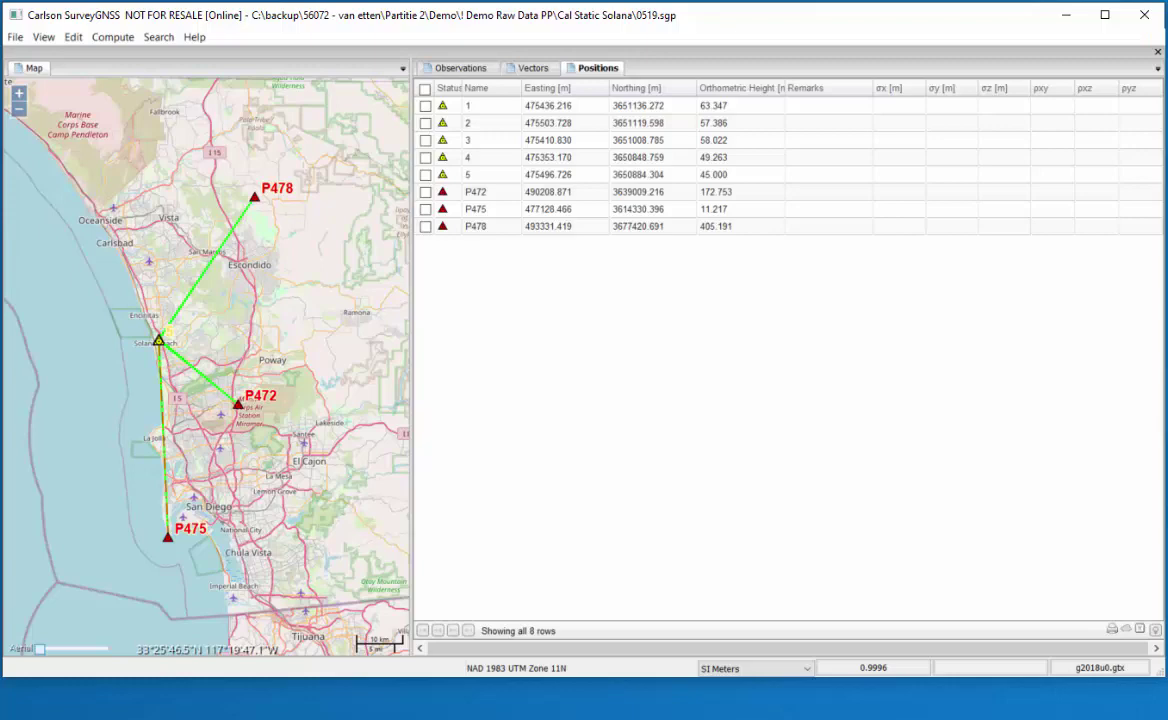
pyautogui.moveTo(534, 138); pyautogui.dragTo(790, 140)
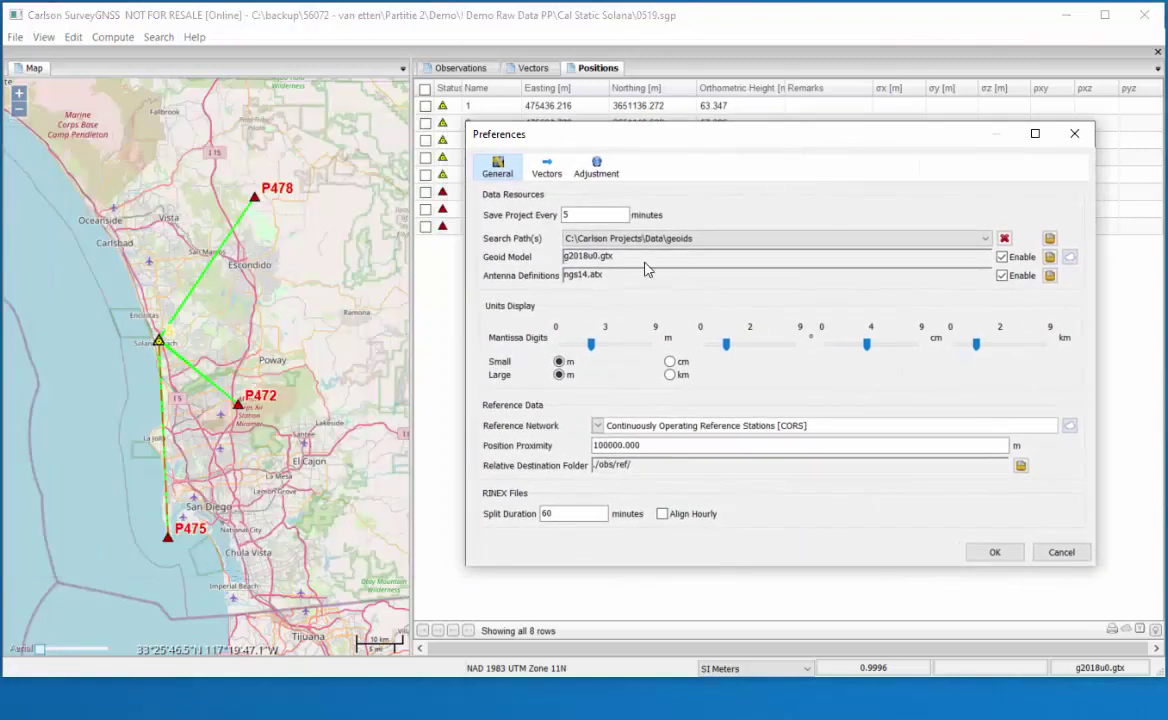
pyautogui.click(1058, 553)
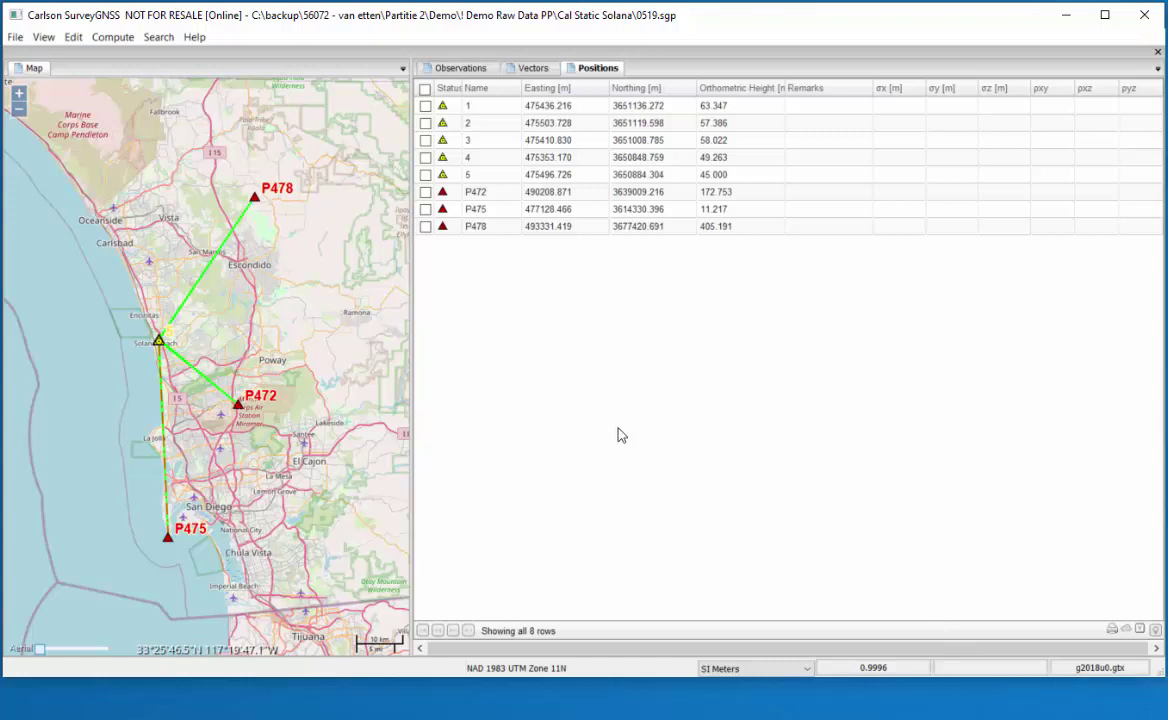
pyautogui.click(15, 38)
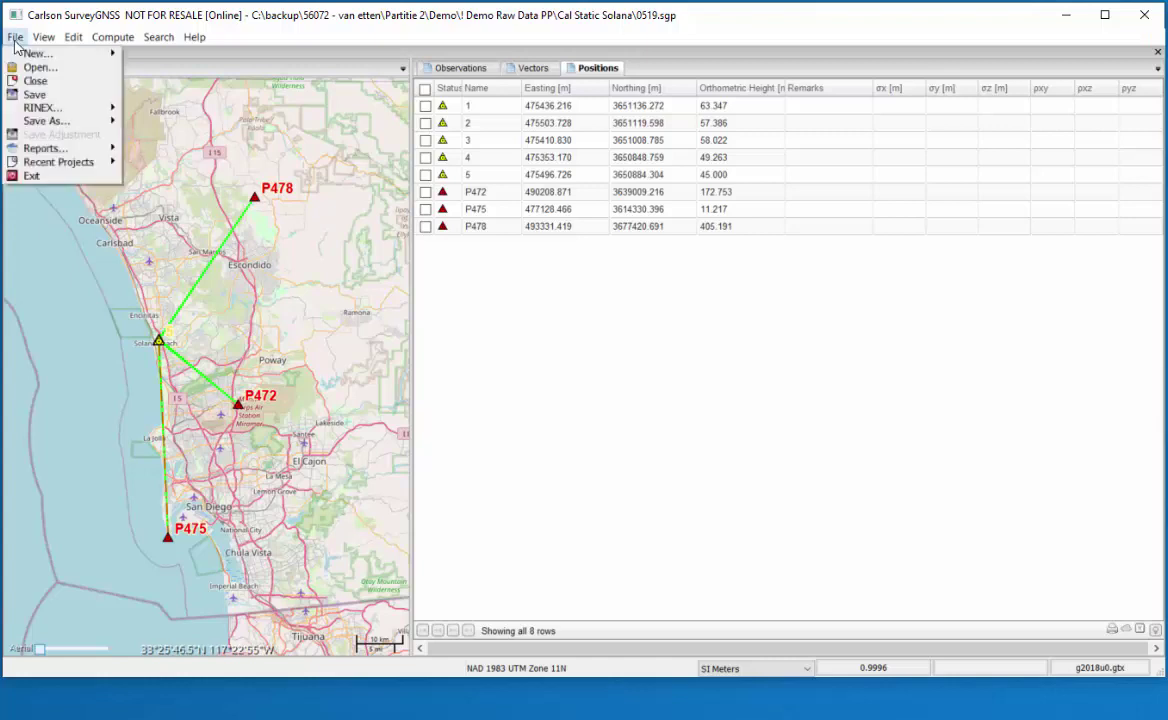
pyautogui.moveTo(68, 37)
pyautogui.click(85, 73)
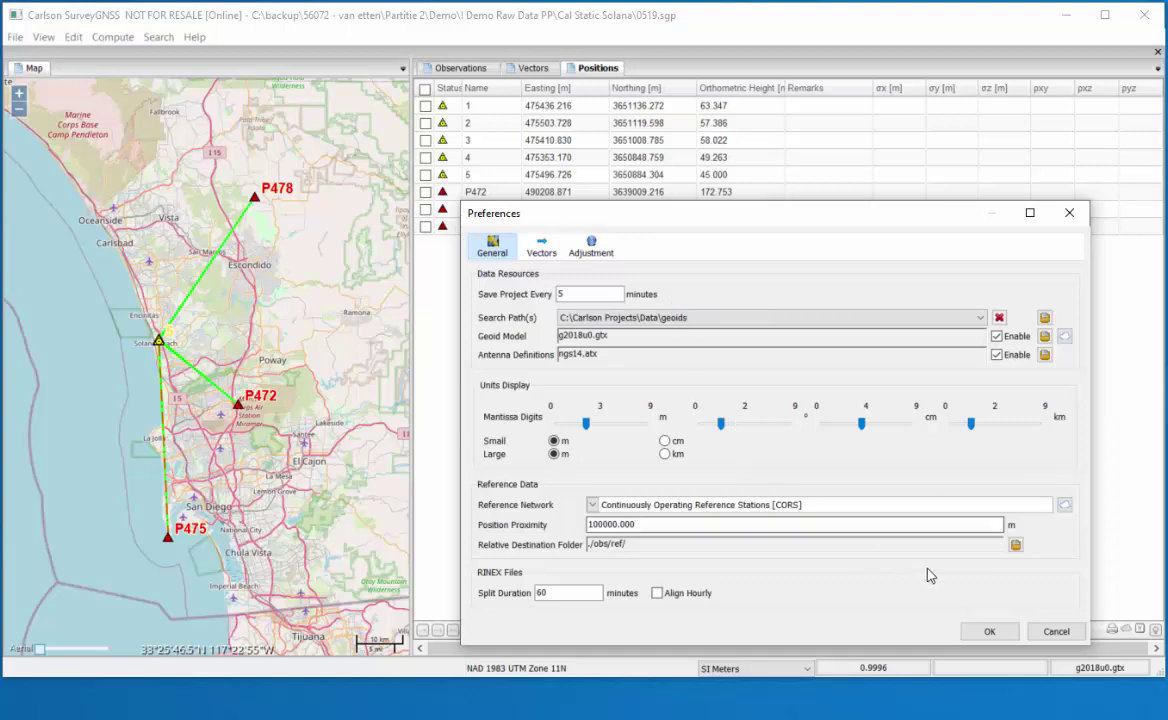
pyautogui.click(1050, 631)
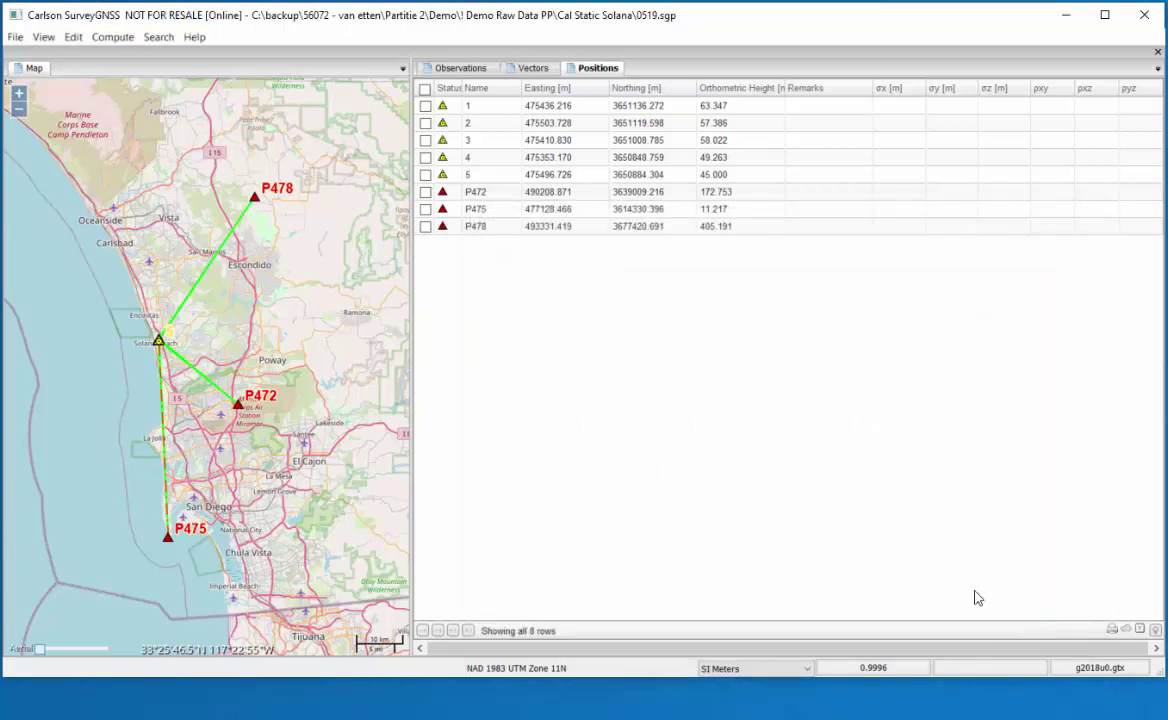
# - Save the project and start a project report based on the project-report.html template
pyautogui.click(15, 37)
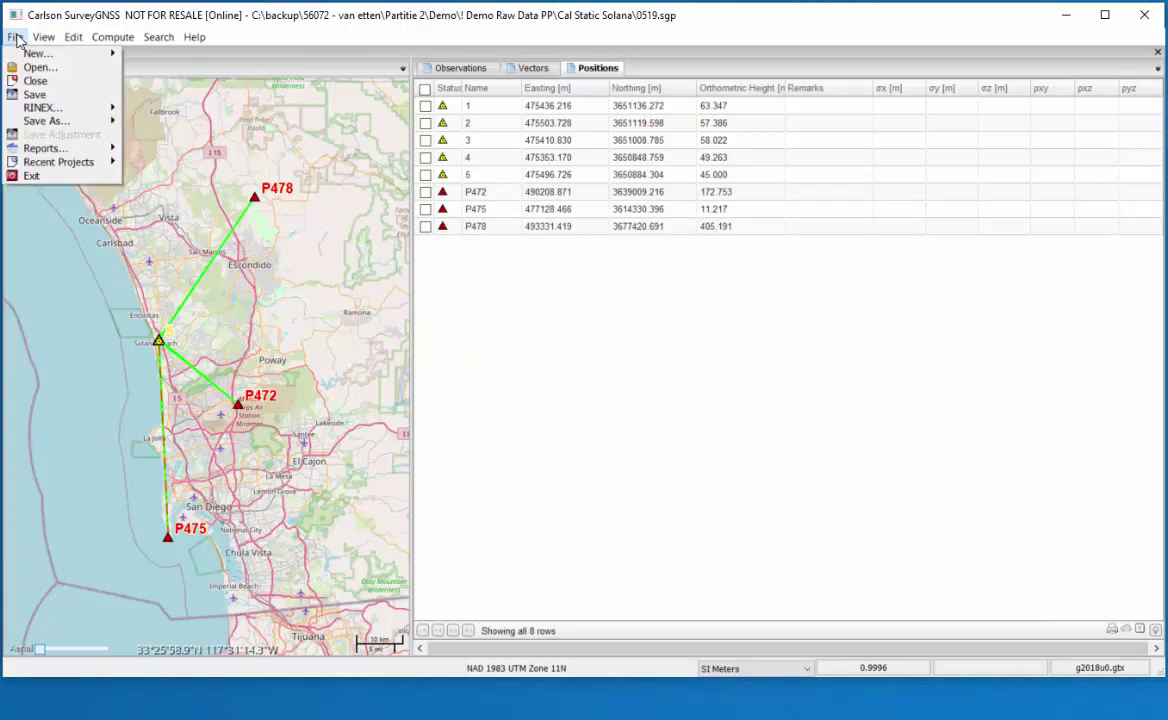
pyautogui.click(30, 94)
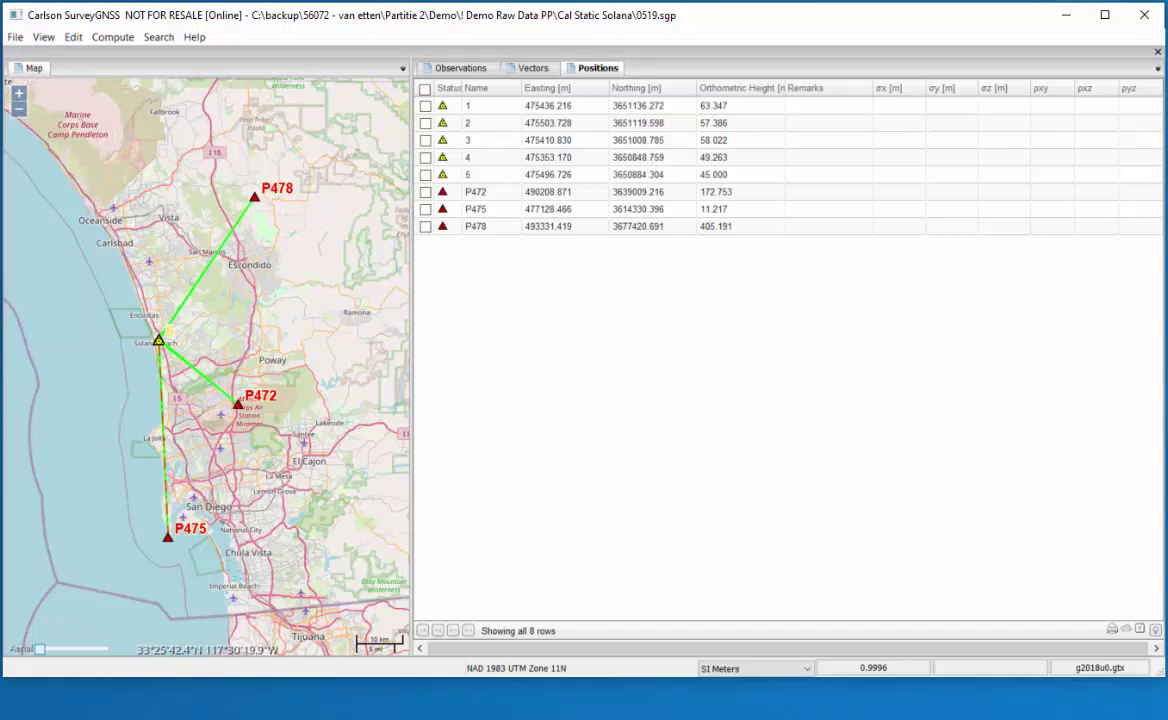
pyautogui.click(15, 38)
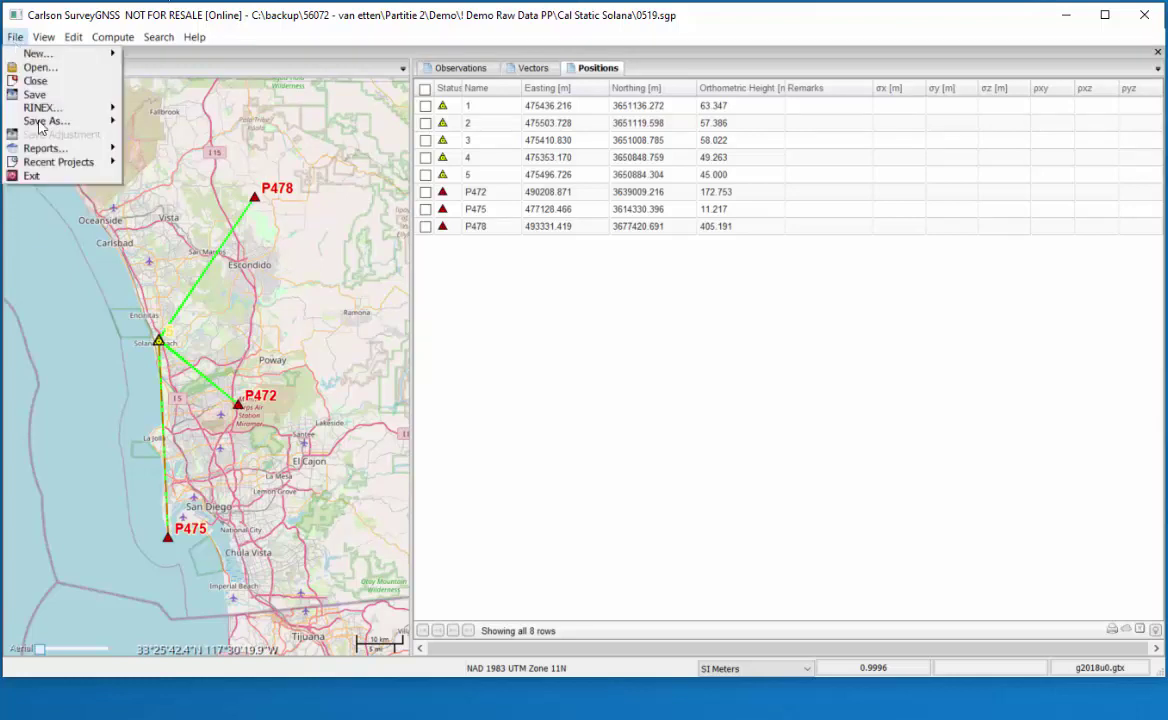
pyautogui.moveTo(53, 152)
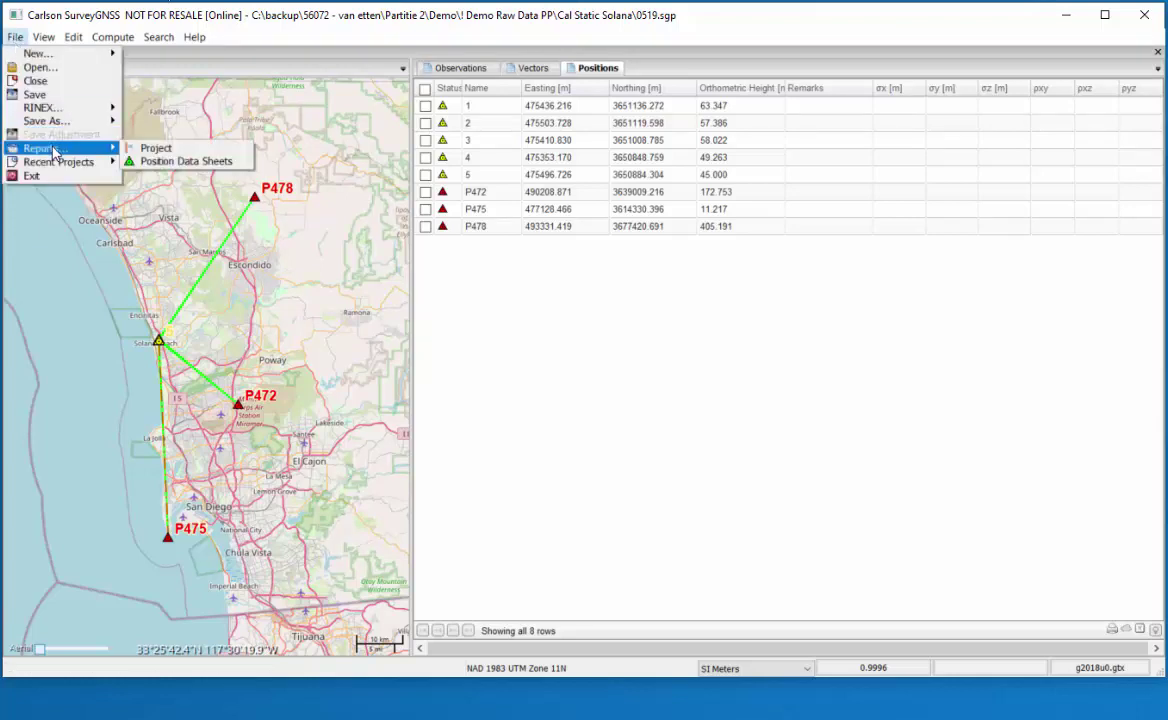
pyautogui.click(167, 153)
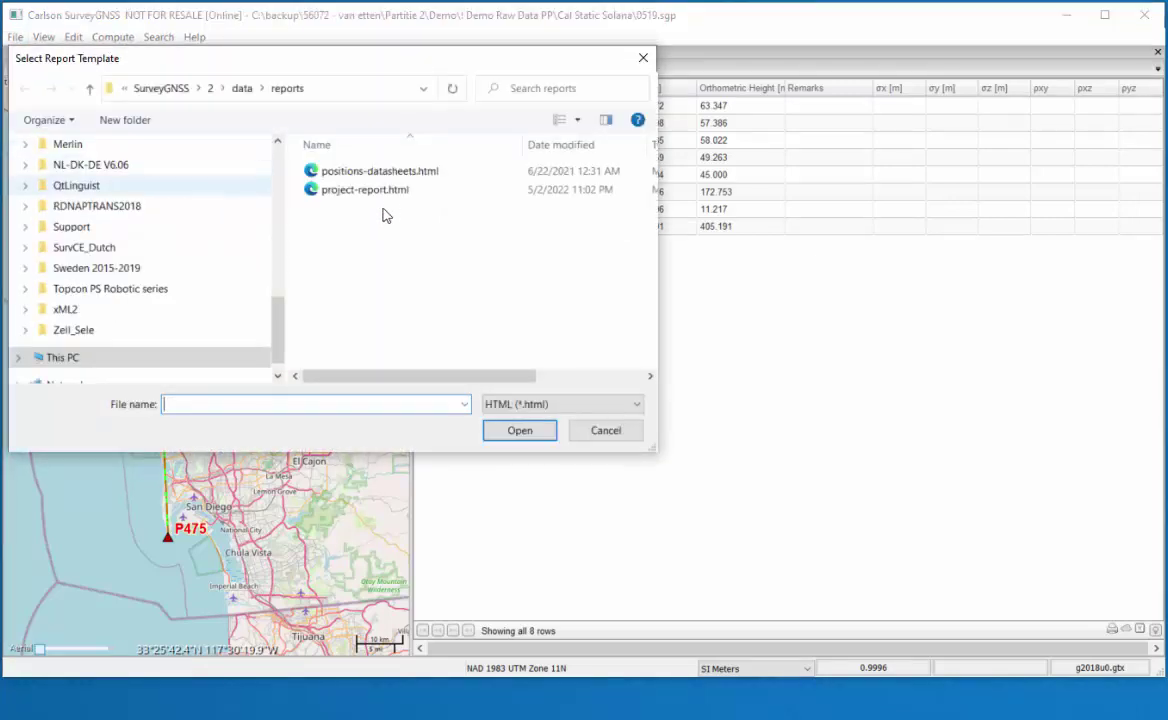
pyautogui.click(391, 189)
pyautogui.click(544, 433)
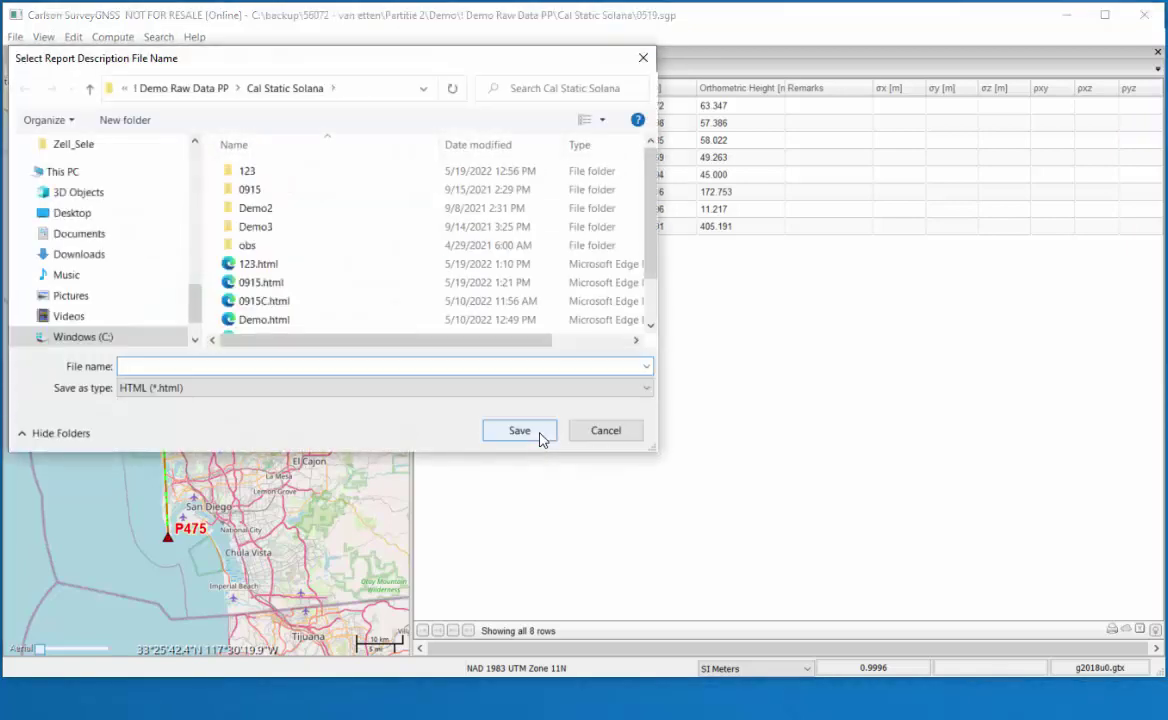
# - Save the report over 123.html with all vectors and positions rows selected, and review the resulting page in the browser
pyautogui.click(279, 263)
pyautogui.click(519, 431)
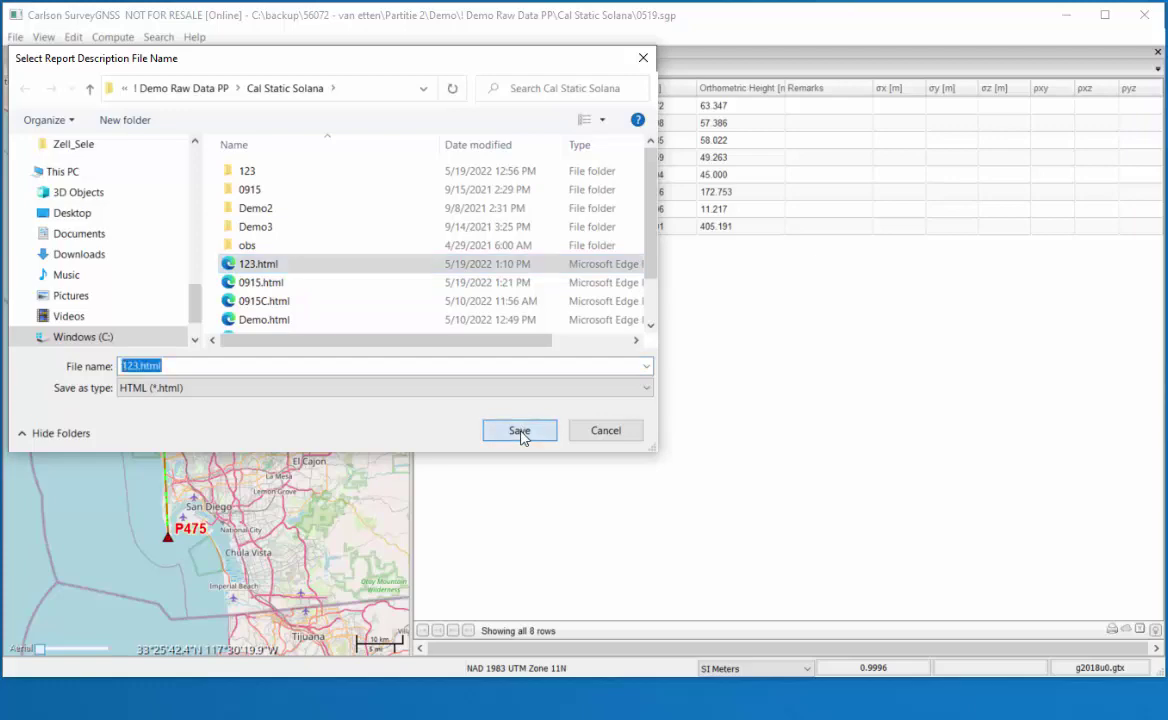
pyautogui.click(753, 409)
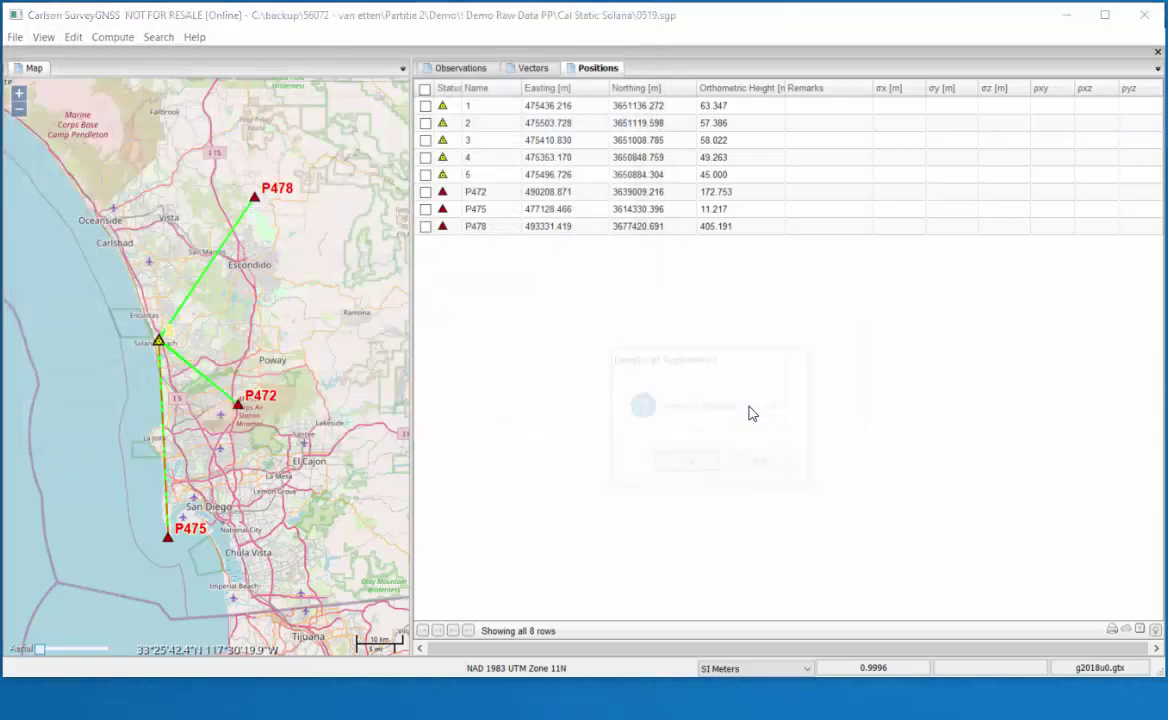
pyautogui.click(684, 463)
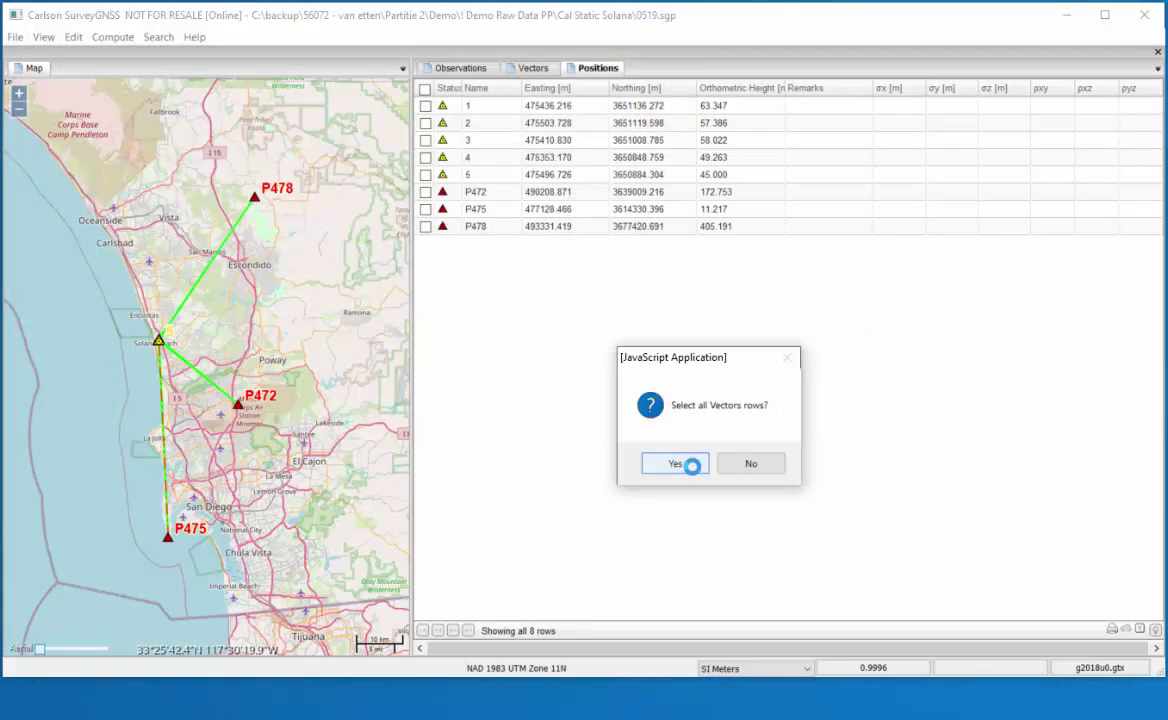
pyautogui.click(693, 467)
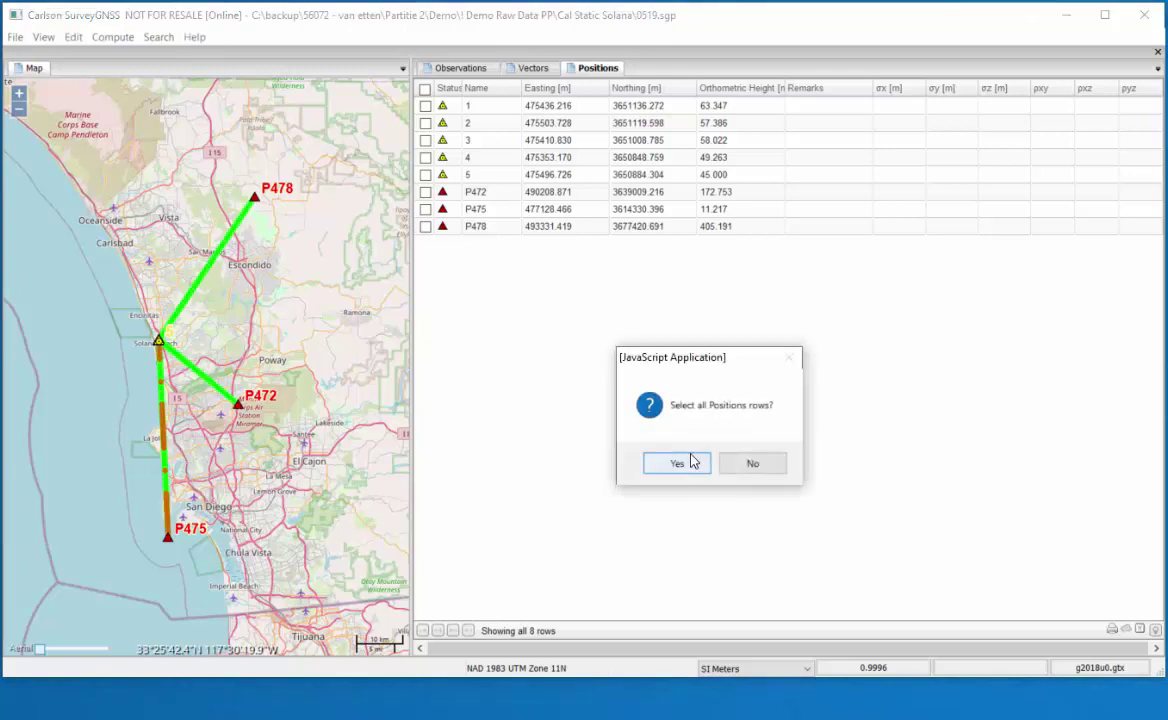
pyautogui.click(691, 459)
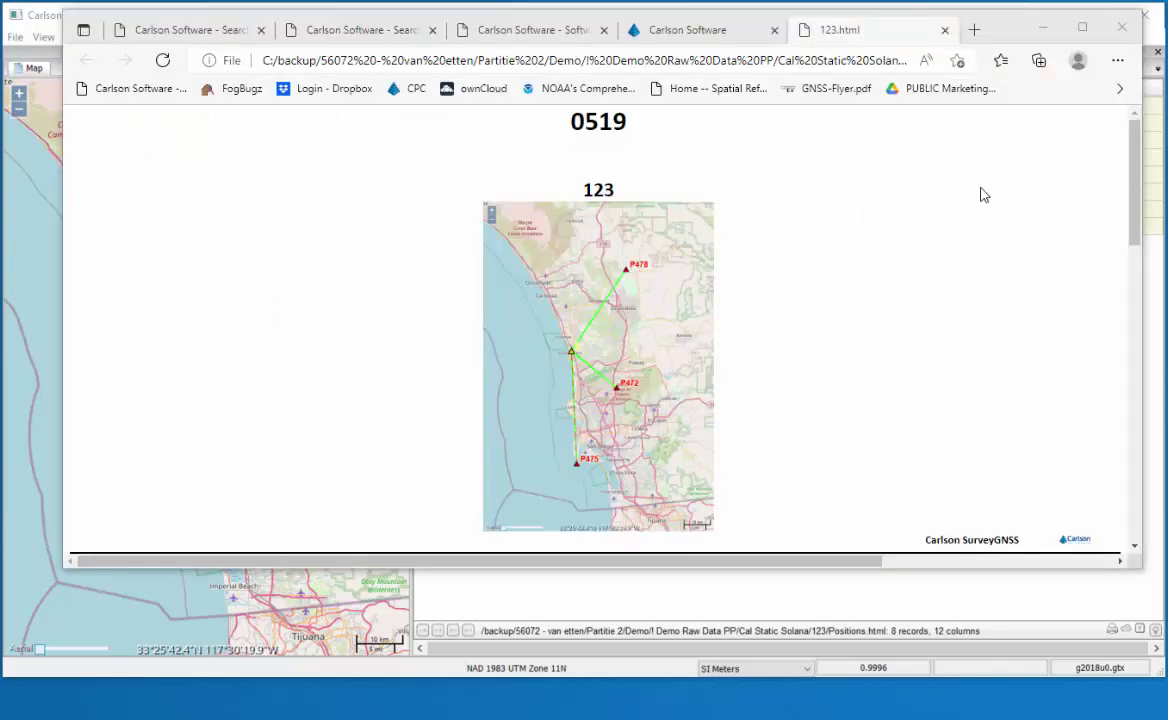
pyautogui.moveTo(1134, 188); pyautogui.dragTo(1110, 160)
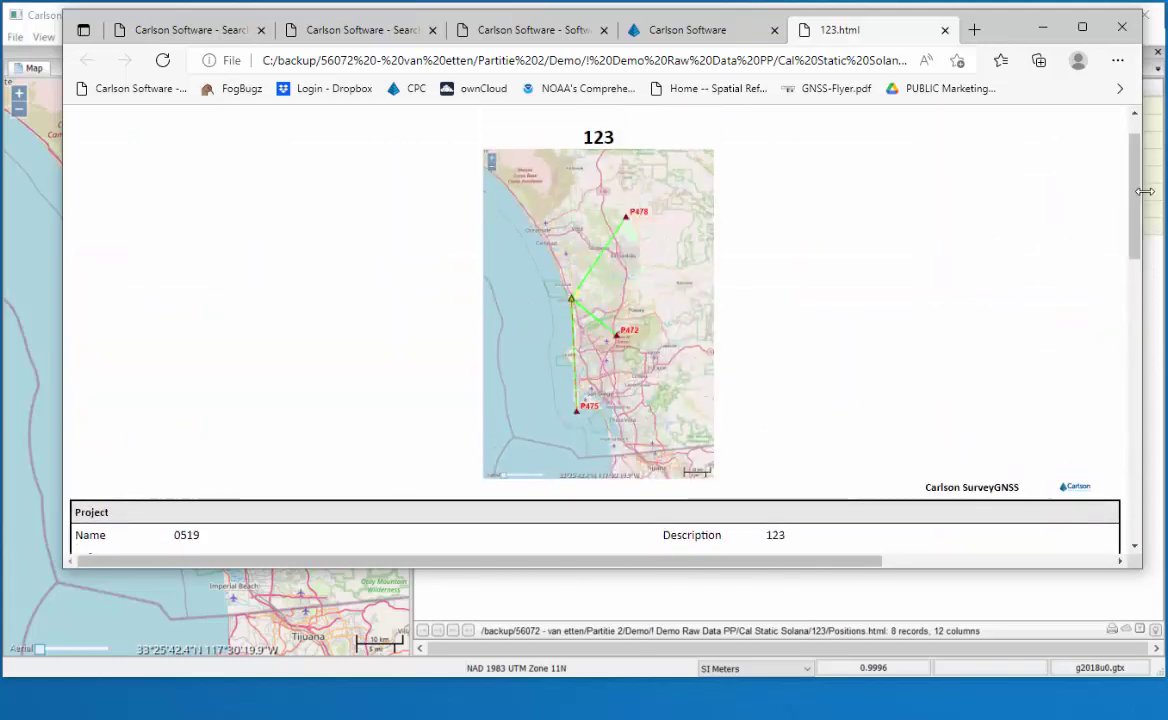
pyautogui.click(1042, 28)
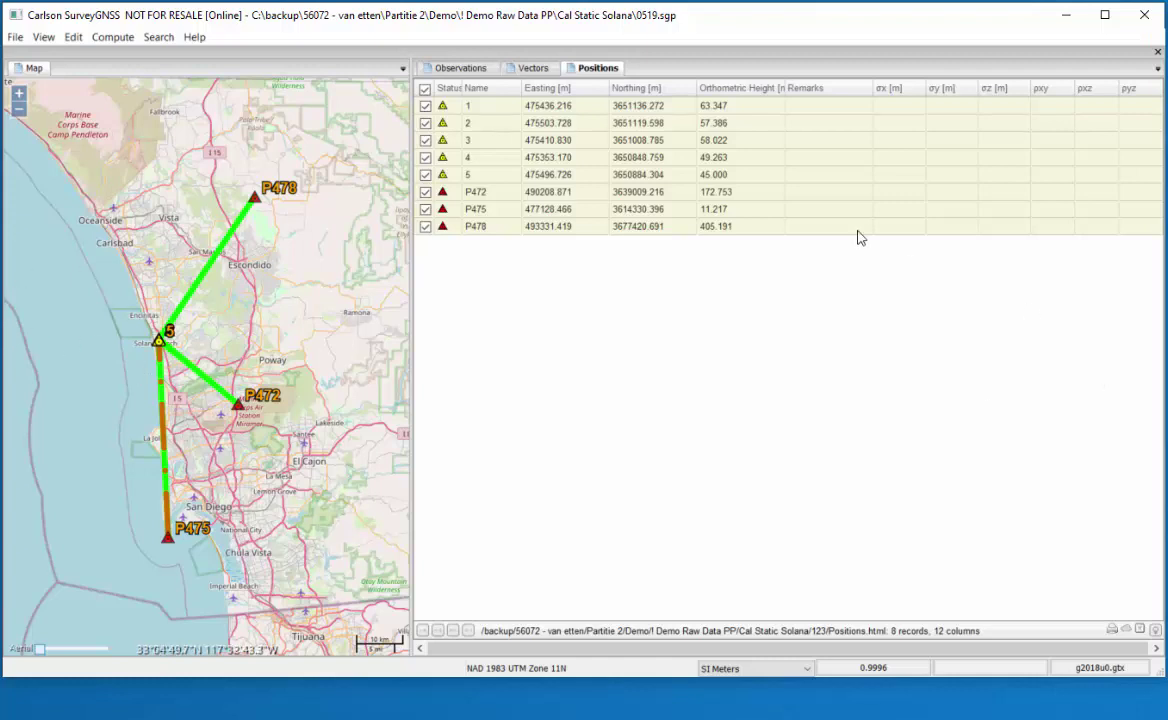
# - Deselect all vectors, and briefly highlight the low-quality float vector from P475 to 1 on the map
pyautogui.click(535, 68)
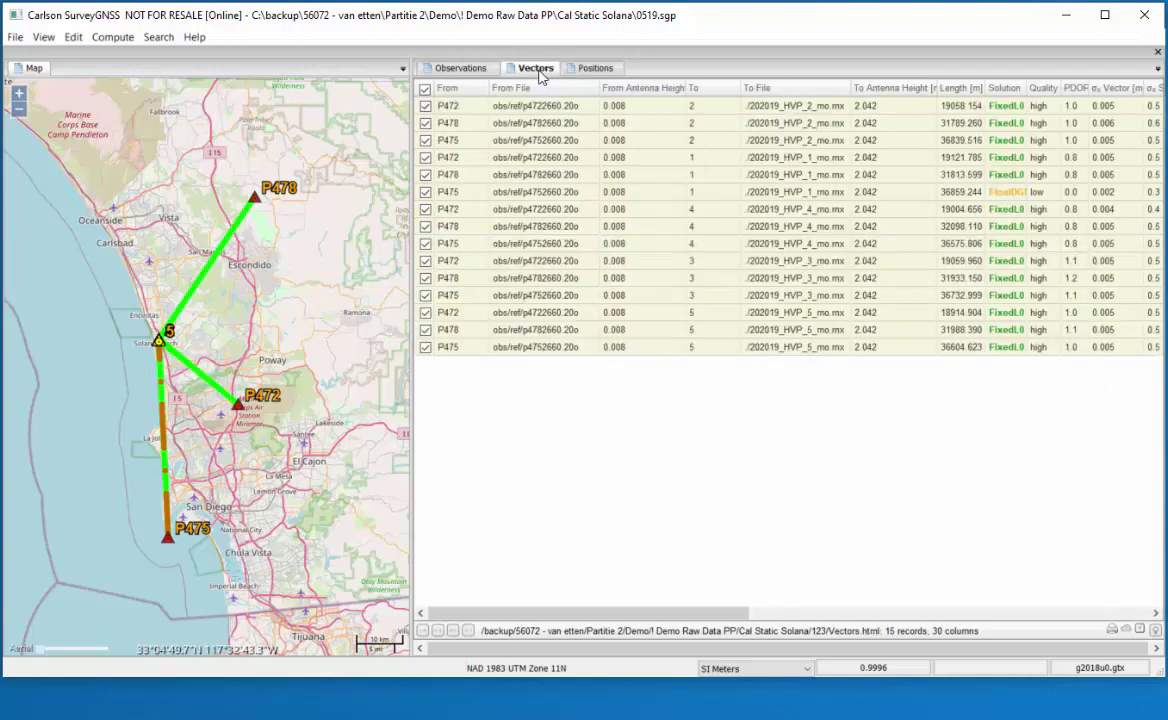
pyautogui.click(426, 89)
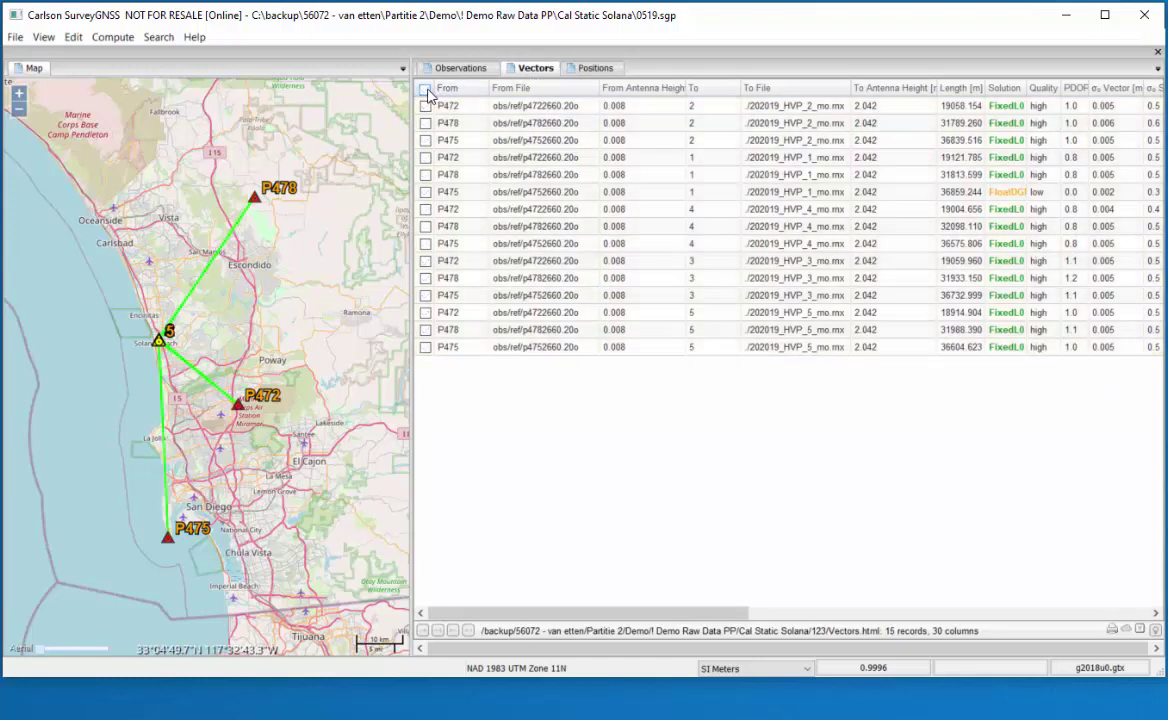
pyautogui.click(925, 195)
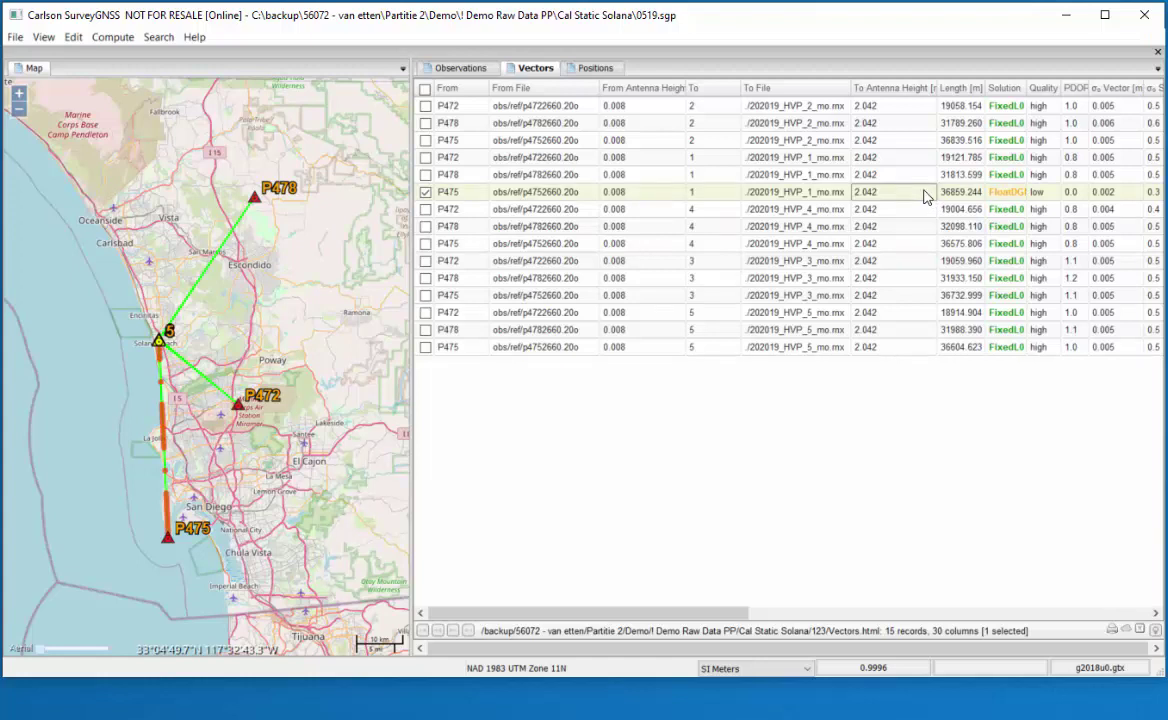
pyautogui.click(925, 195)
pyautogui.click(426, 193)
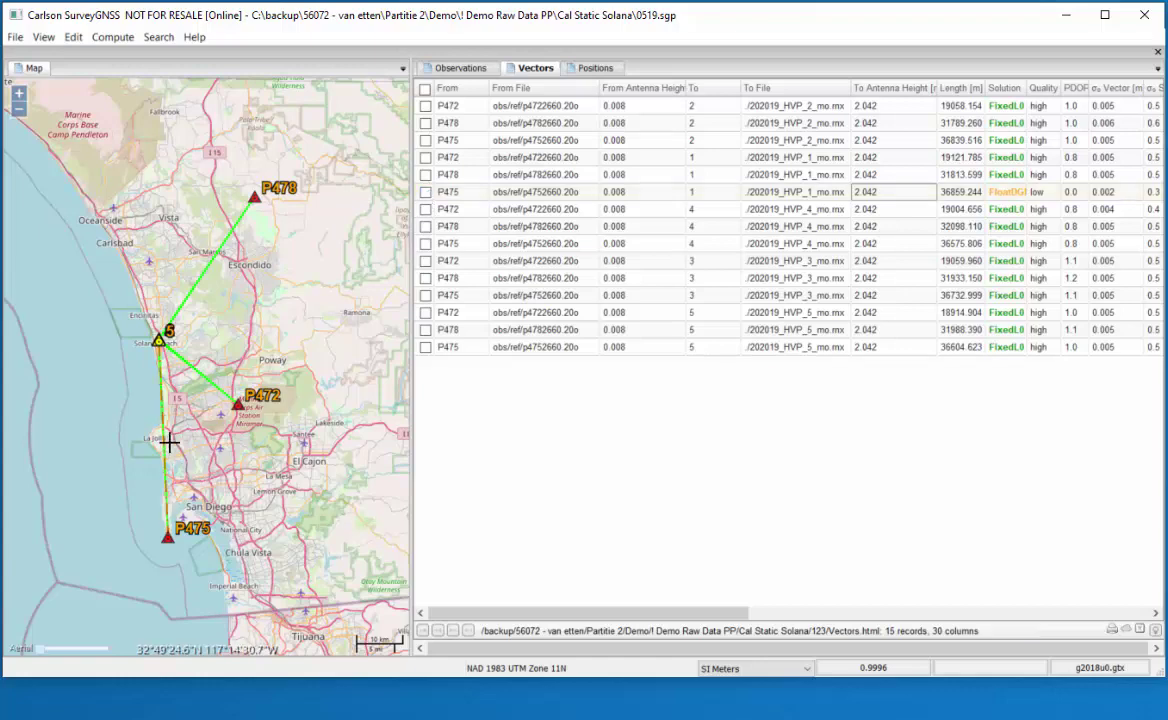
# - Select the low-quality float vector from P475 to point 1 on the map and start recomputing it with options
pyautogui.scroll(3, 166, 438)
pyautogui.scroll(2, 161, 443)
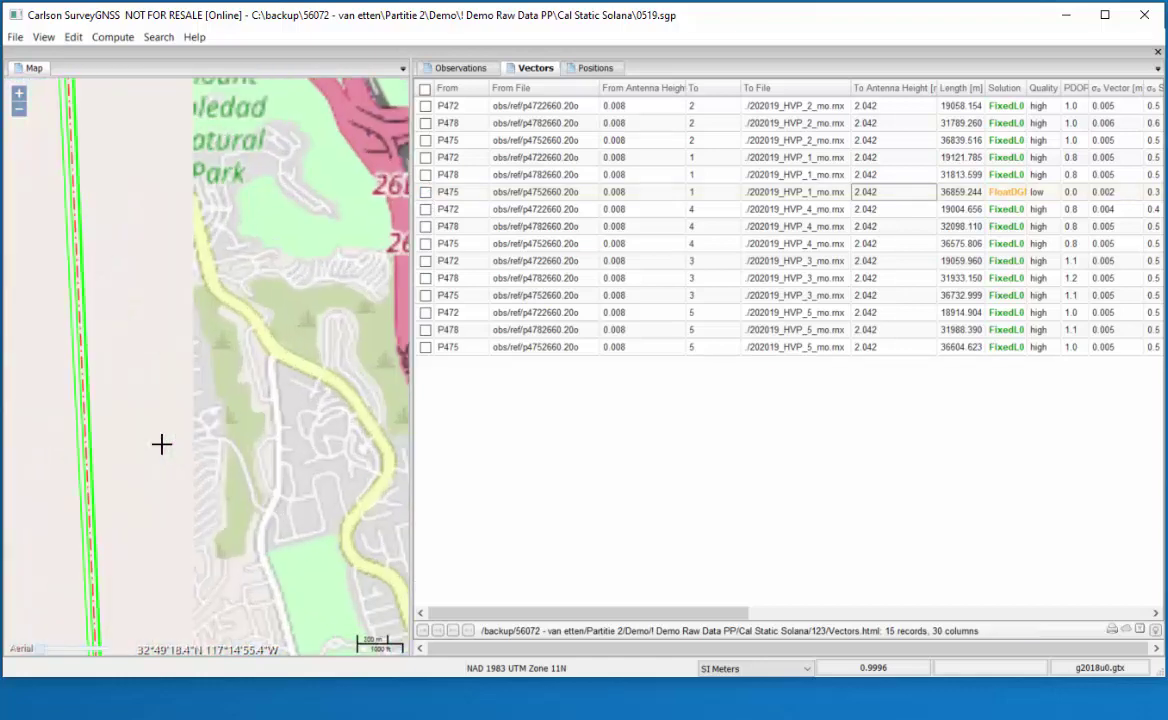
pyautogui.rightClick(87, 455)
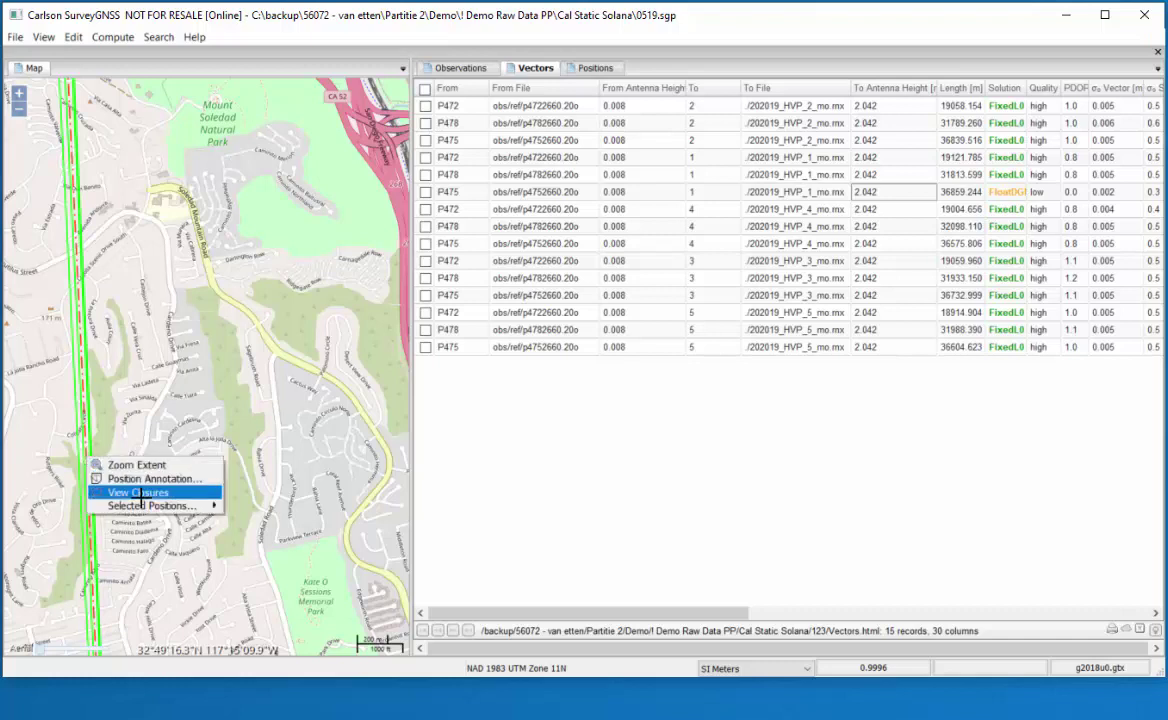
pyautogui.moveTo(141, 506)
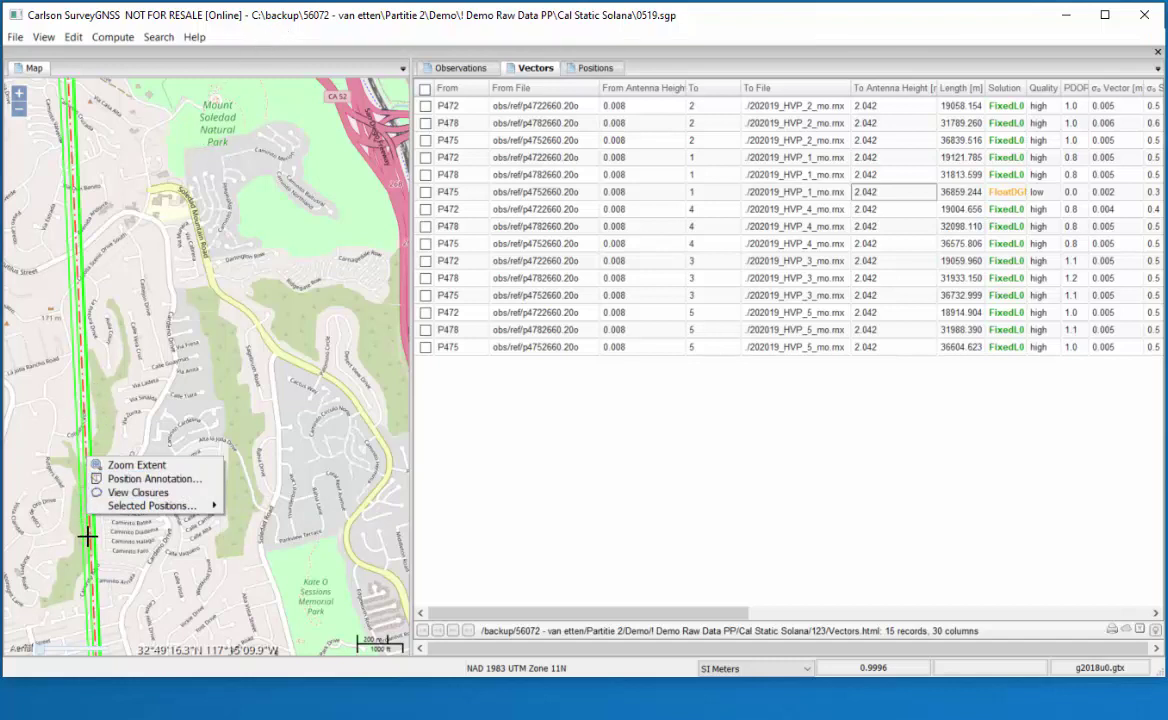
pyautogui.click(148, 385)
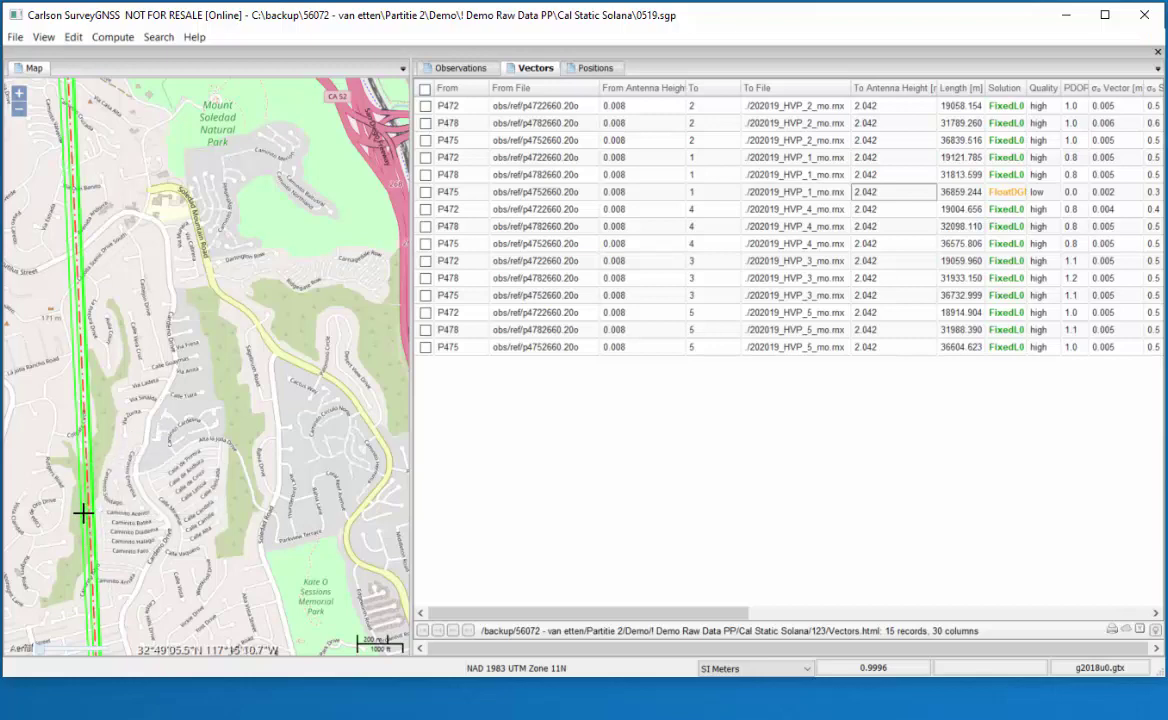
pyautogui.scroll(5, 85, 514)
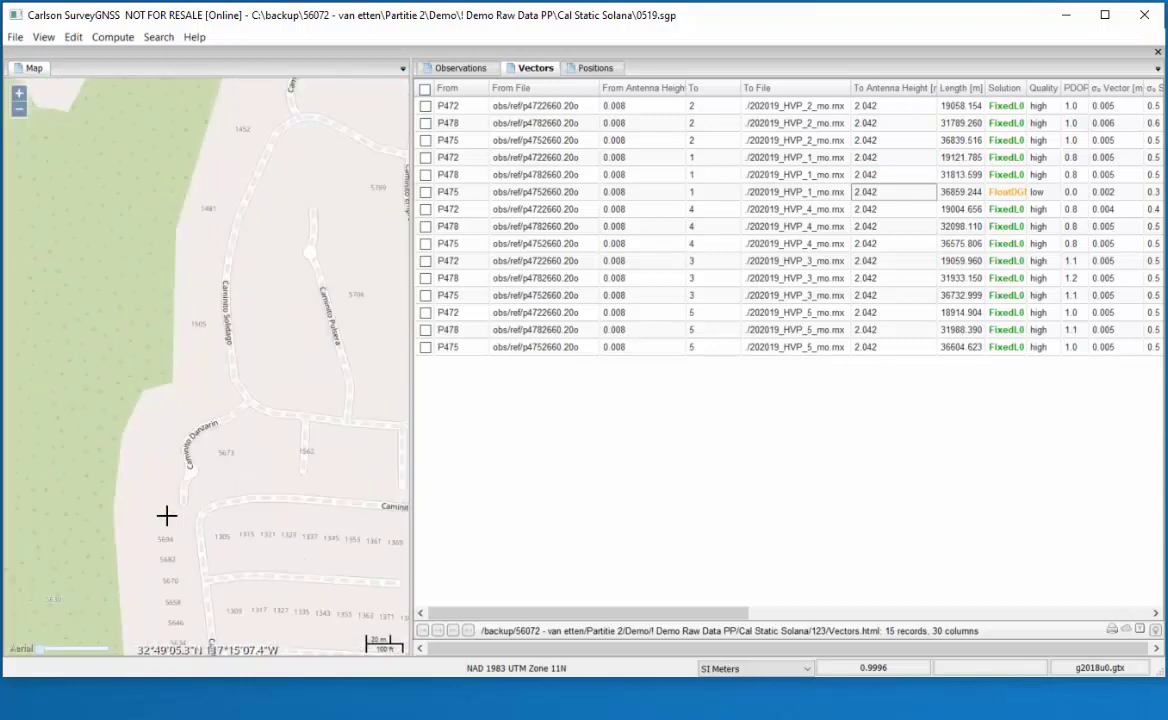
pyautogui.scroll(-2, 162, 508)
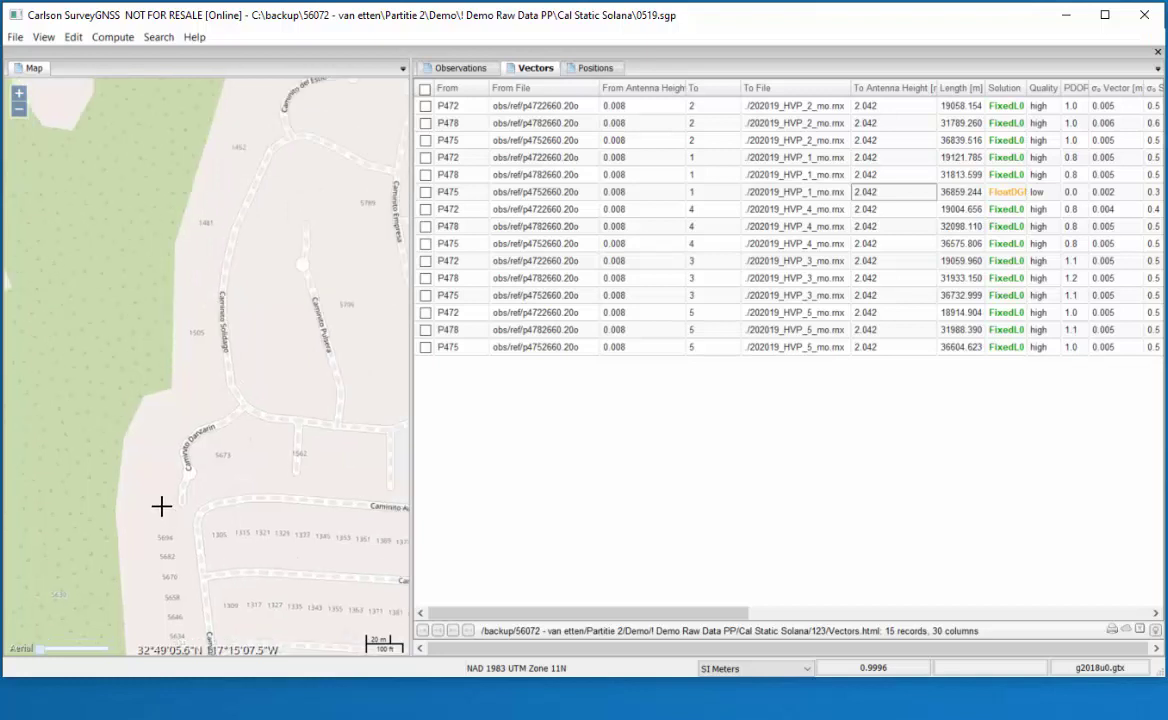
pyautogui.scroll(-2, 162, 508)
pyautogui.rightClick(148, 494)
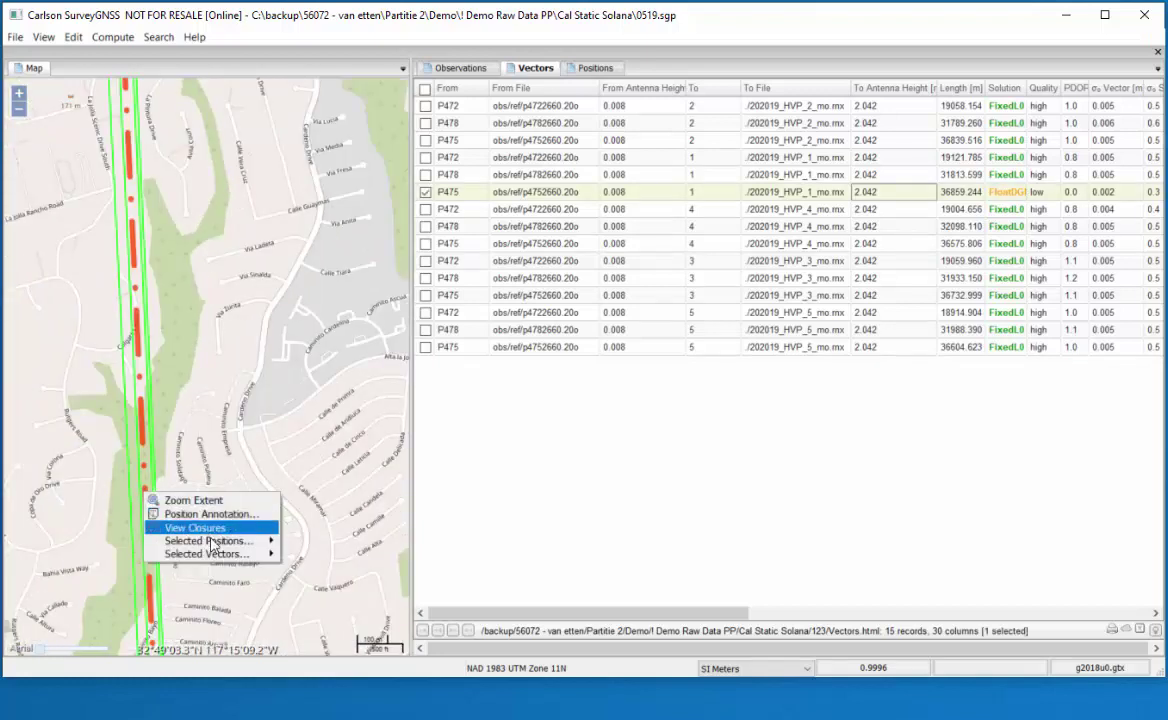
pyautogui.moveTo(221, 557)
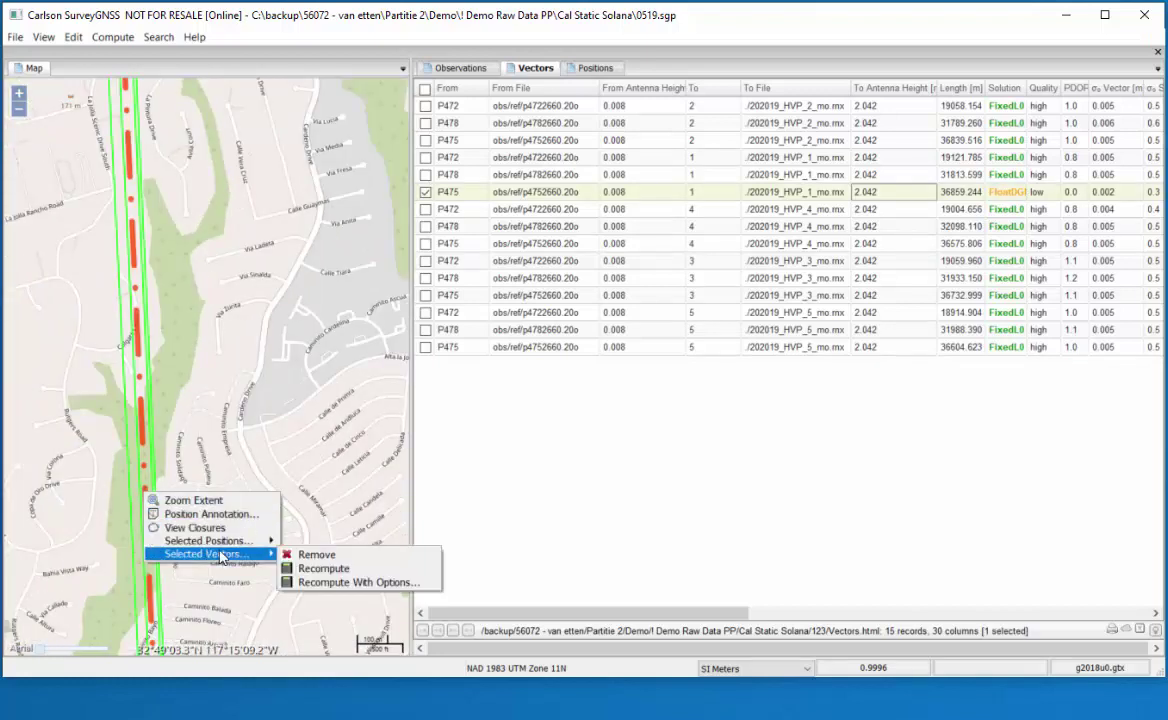
pyautogui.click(322, 570)
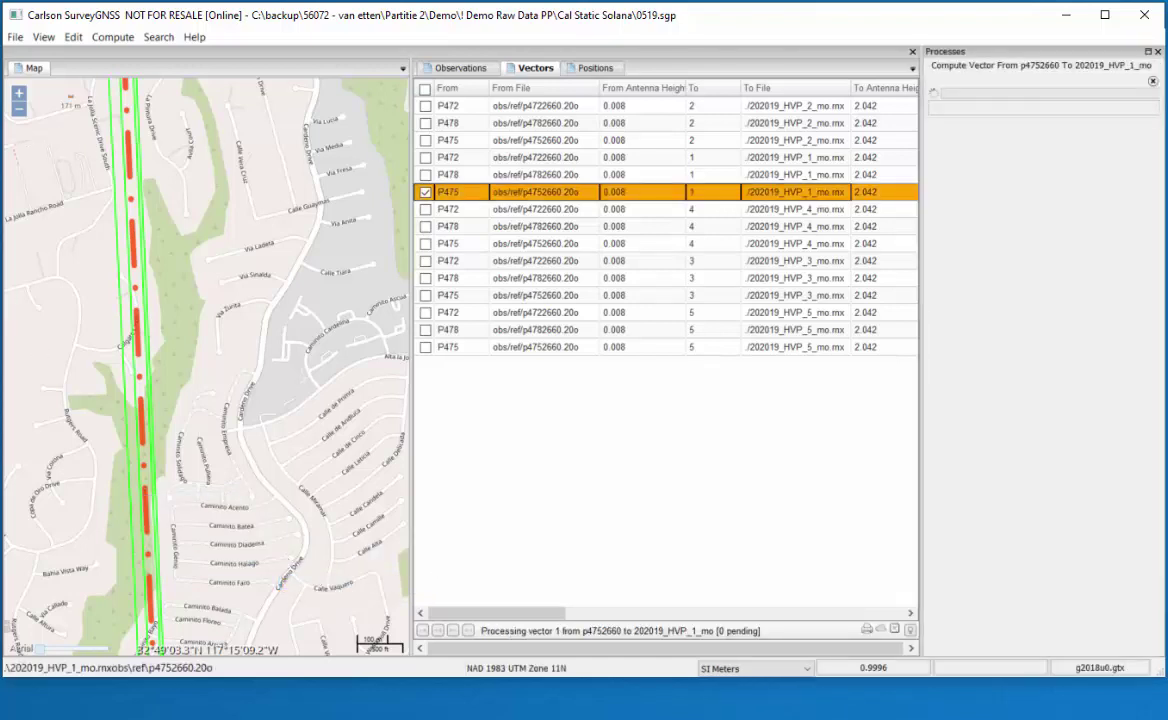
# - Enable the NAVSTAR GPS, Galileo, BeiDou and Juntencho constellations alongside GLONASS and run the vector calculation
pyautogui.moveTo(150, 1); pyautogui.dragTo(519, 49)
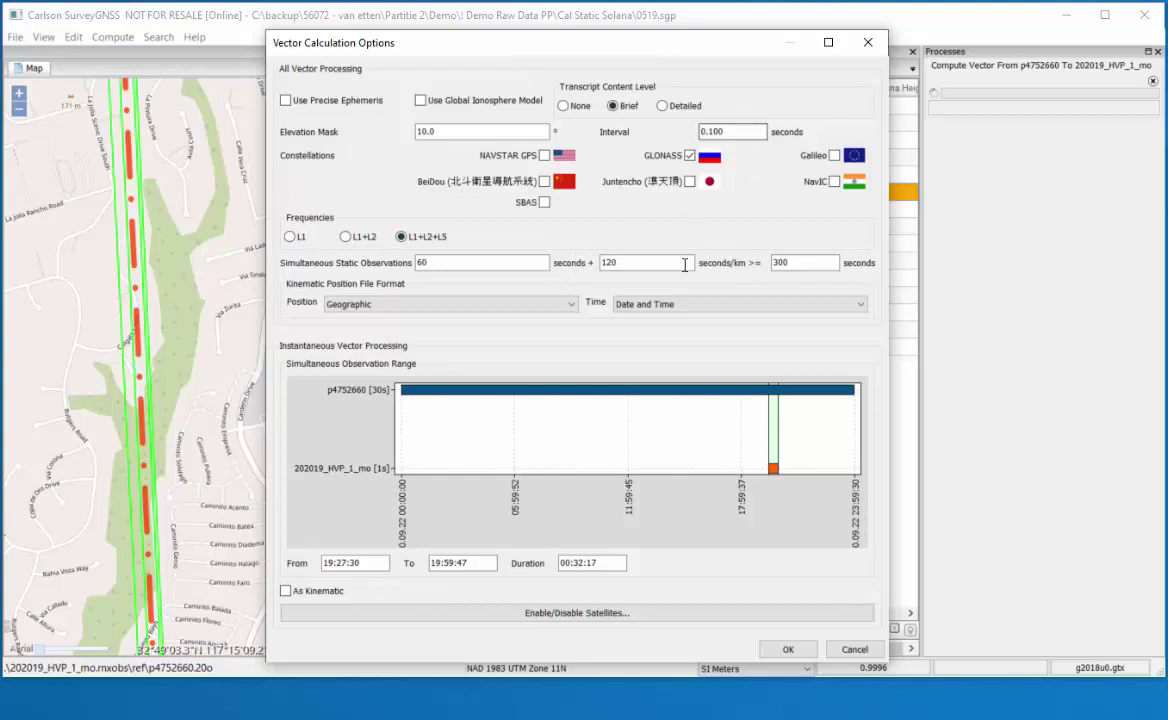
pyautogui.click(544, 155)
pyautogui.click(835, 157)
pyautogui.click(544, 182)
pyautogui.click(690, 182)
pyautogui.click(789, 650)
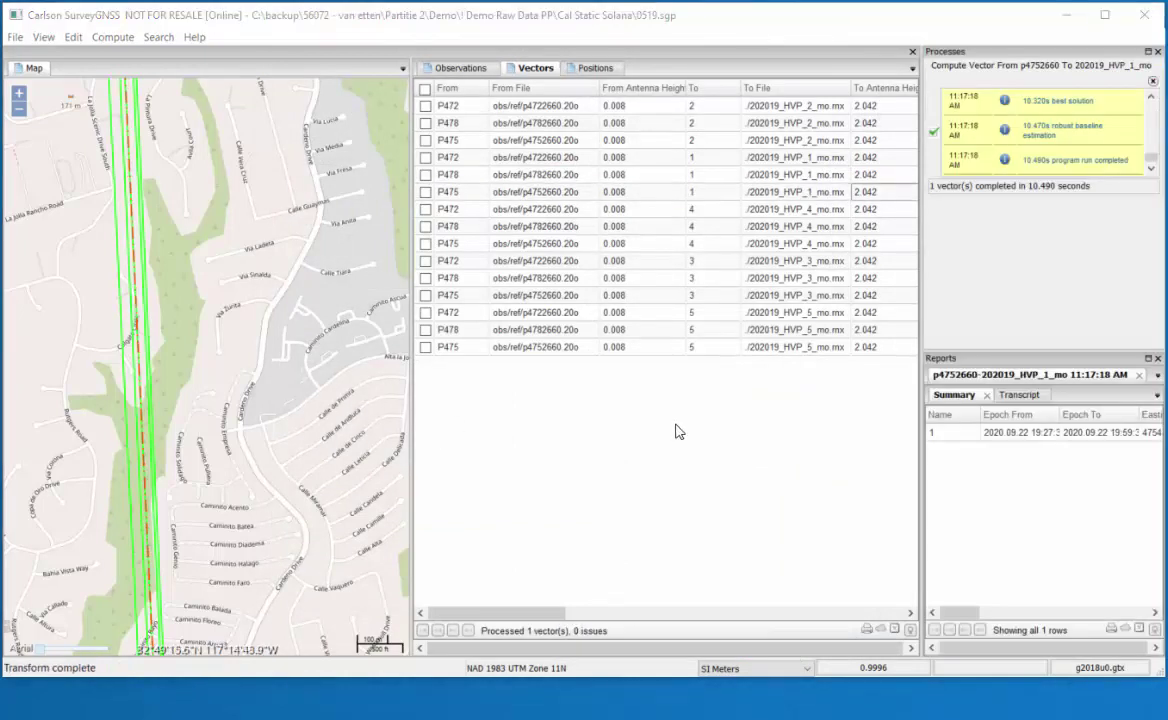
# - Review the recomputed vector's solution and quality values in the vectors table and show the full network extent on the map
pyautogui.scroll(-2, 380, 415)
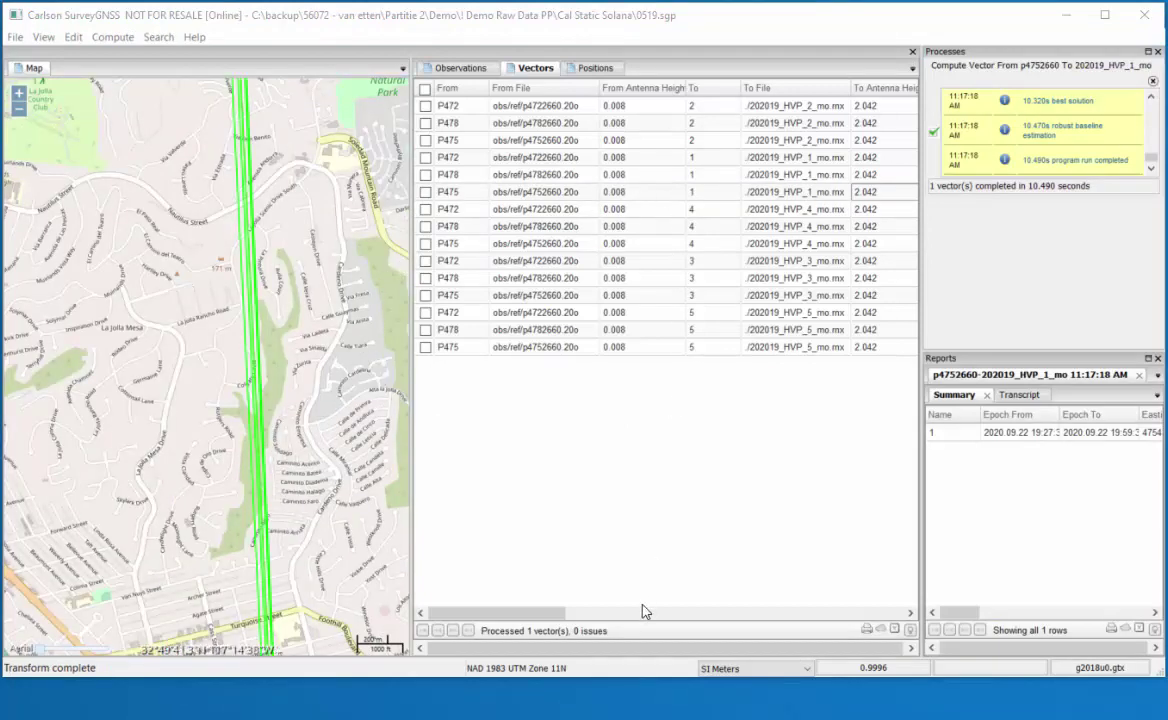
pyautogui.click(590, 613)
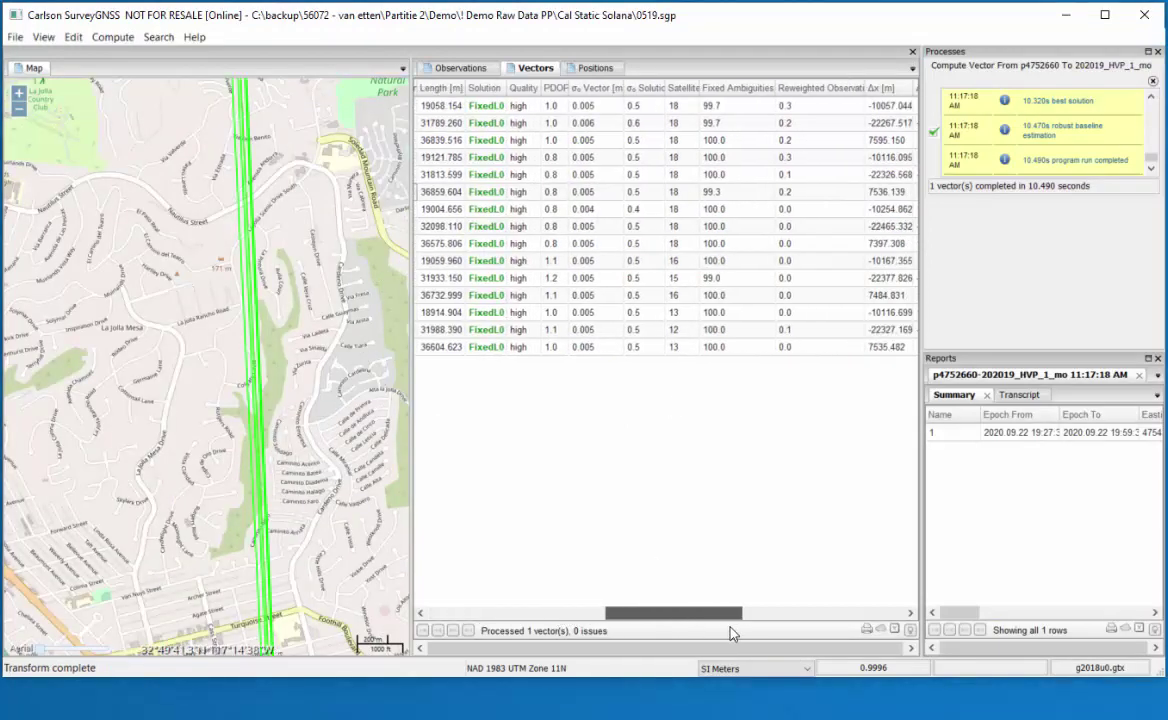
pyautogui.moveTo(730, 628); pyautogui.dragTo(500, 616)
pyautogui.rightClick(186, 362)
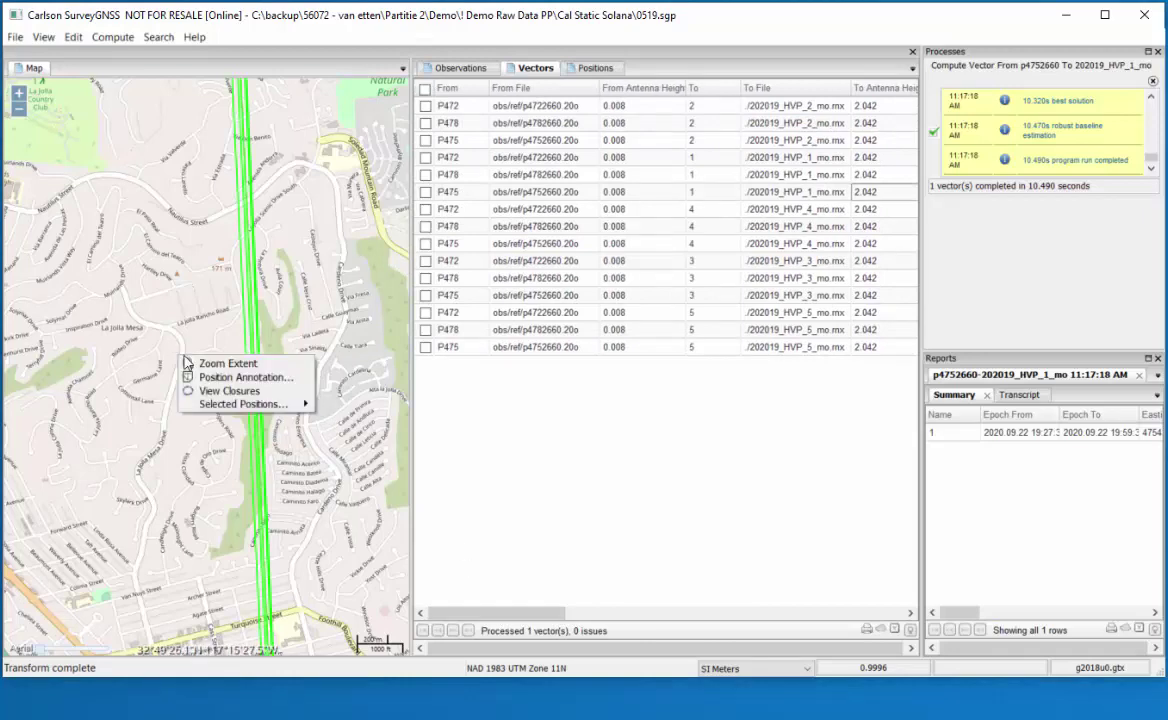
pyautogui.click(200, 364)
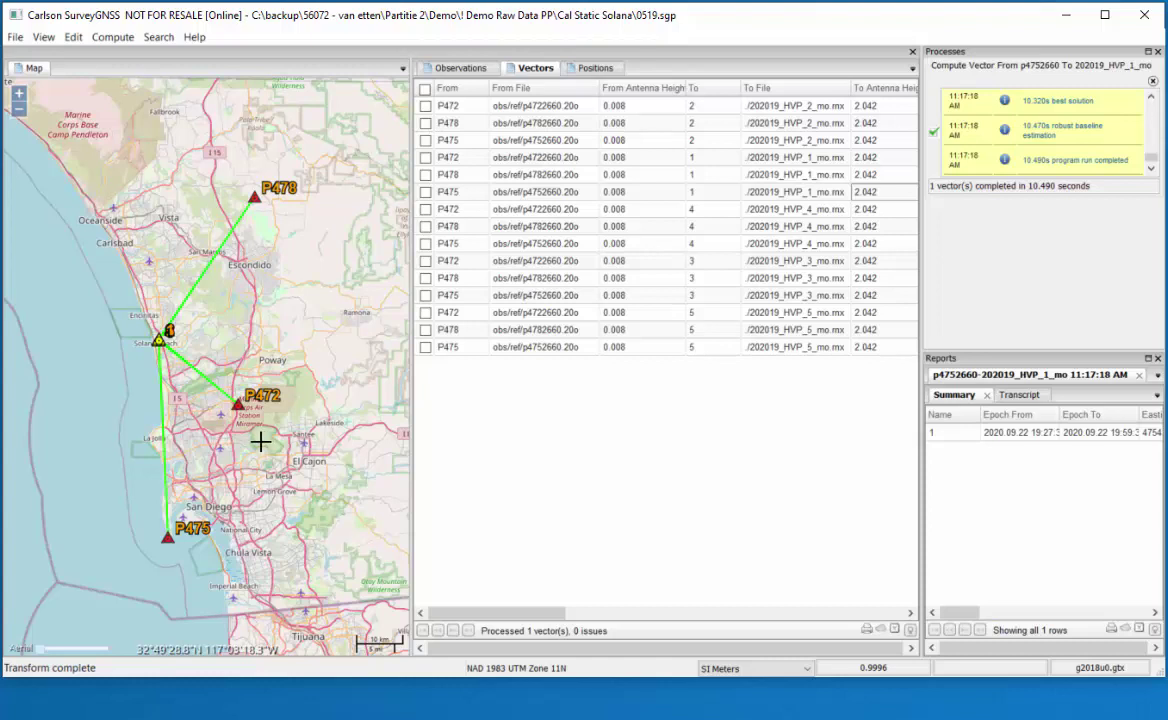
# - Select the vector from P478 to point 1 on the map and deselect all positions in the positions table
pyautogui.click(193, 283)
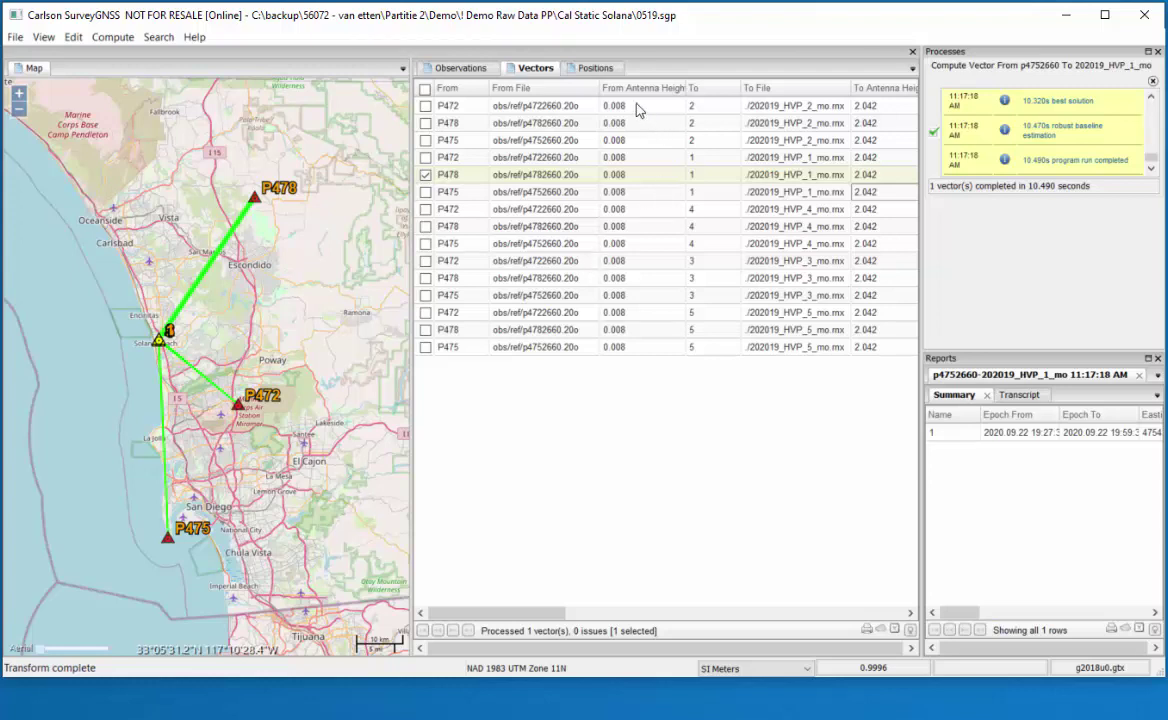
pyautogui.click(597, 69)
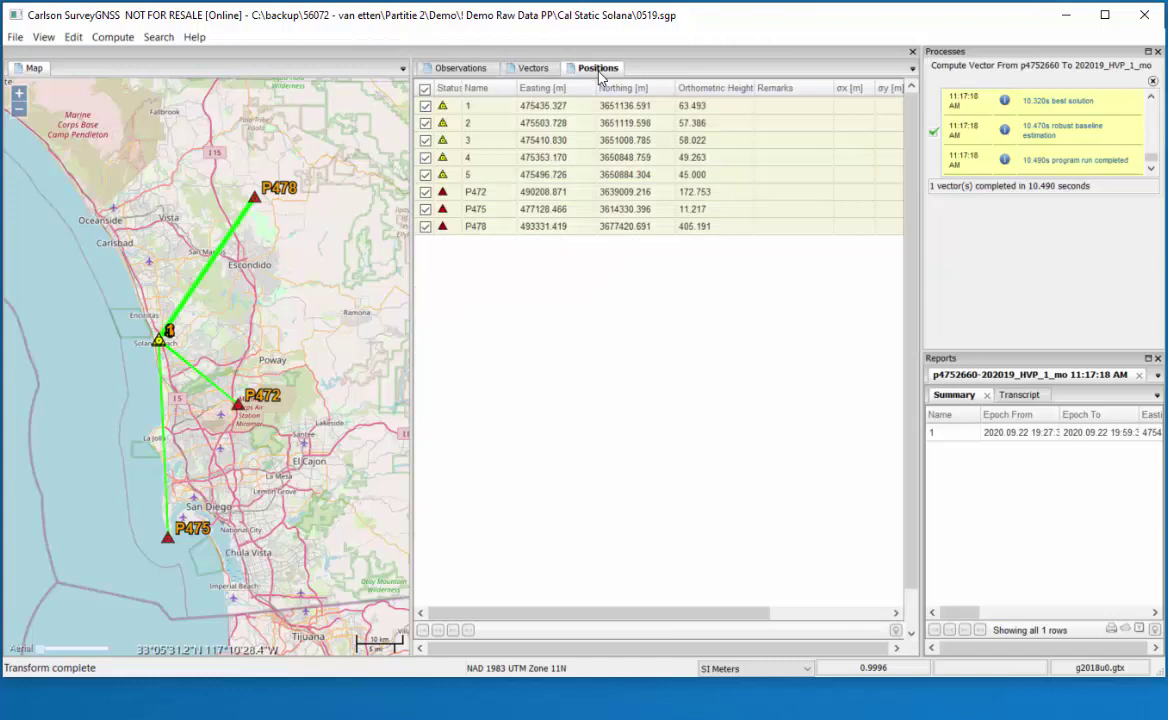
pyautogui.click(425, 90)
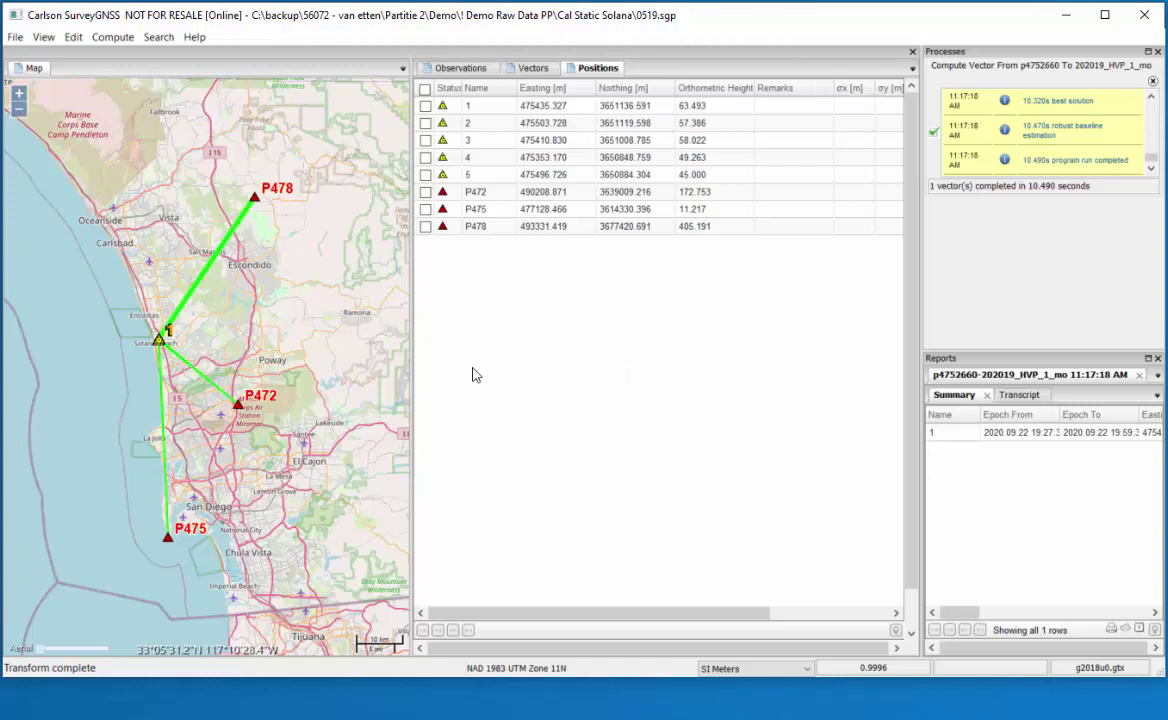
# - Compute inverses from position 1 to positions 2 and 3, review them, and close the inverse results
pyautogui.click(73, 37)
pyautogui.moveTo(108, 40)
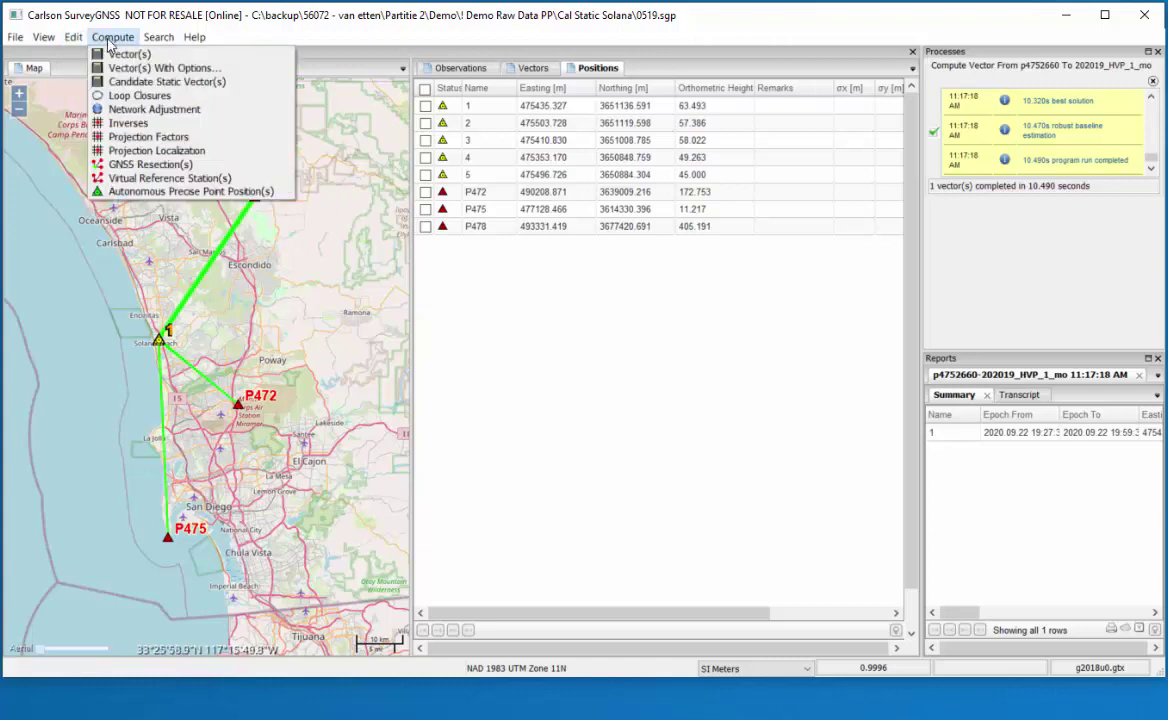
pyautogui.click(148, 129)
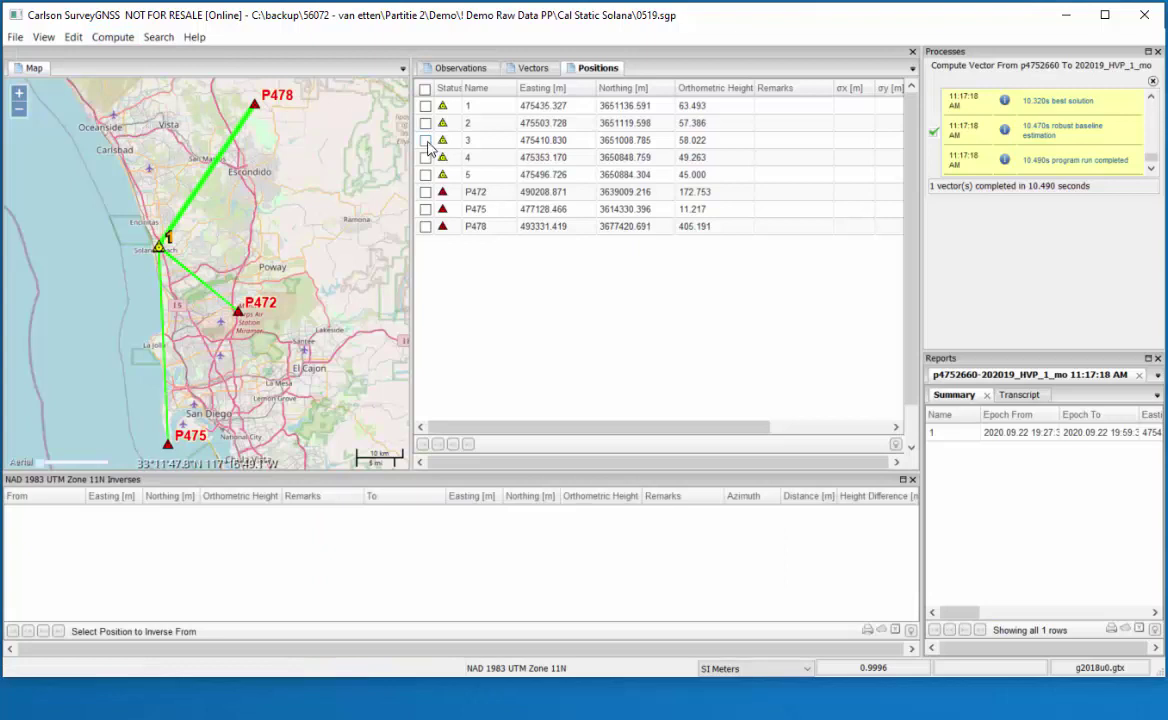
pyautogui.click(427, 106)
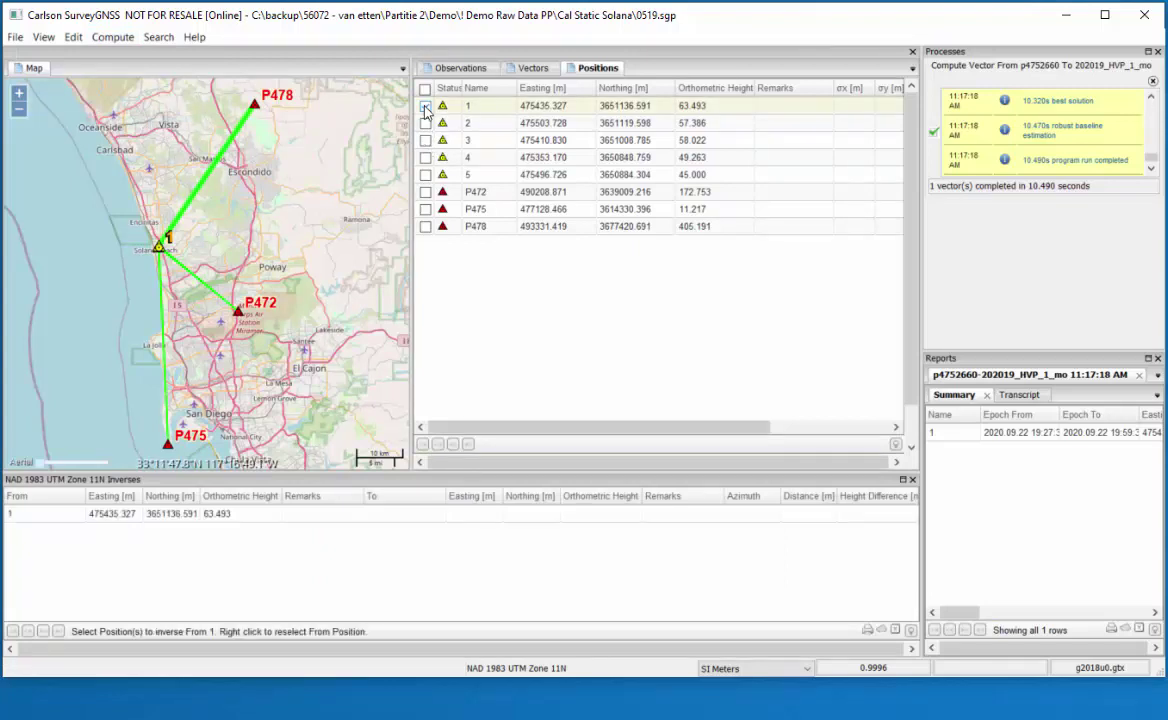
pyautogui.click(426, 123)
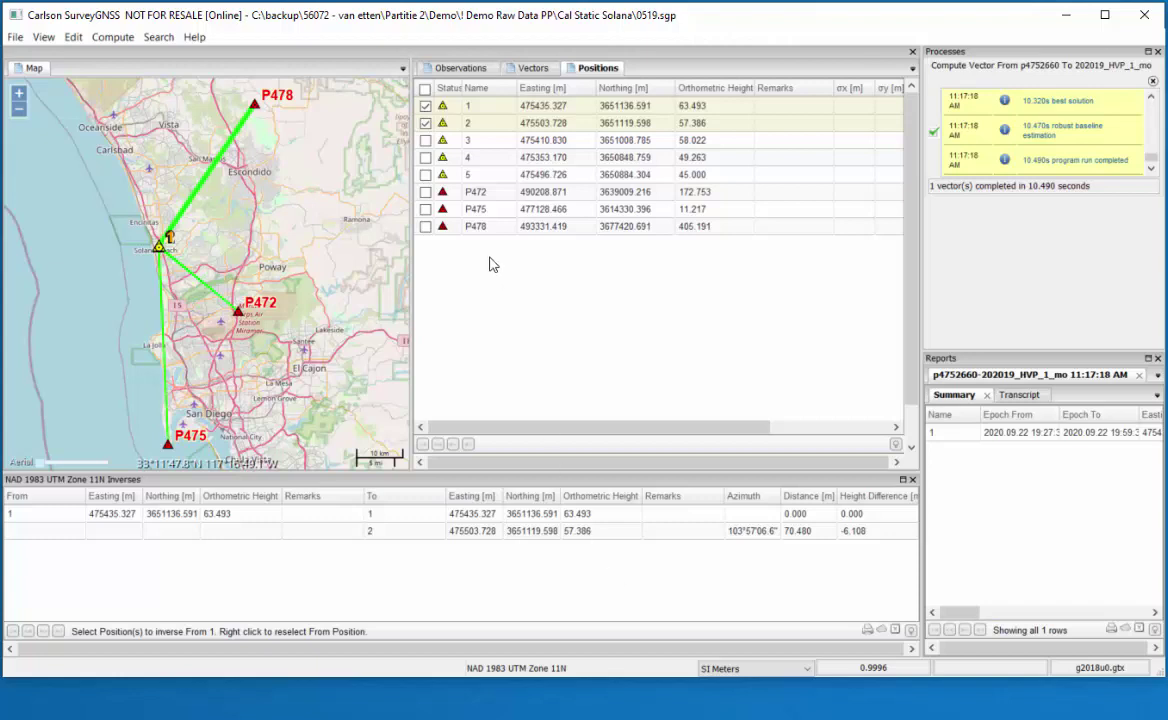
pyautogui.click(426, 141)
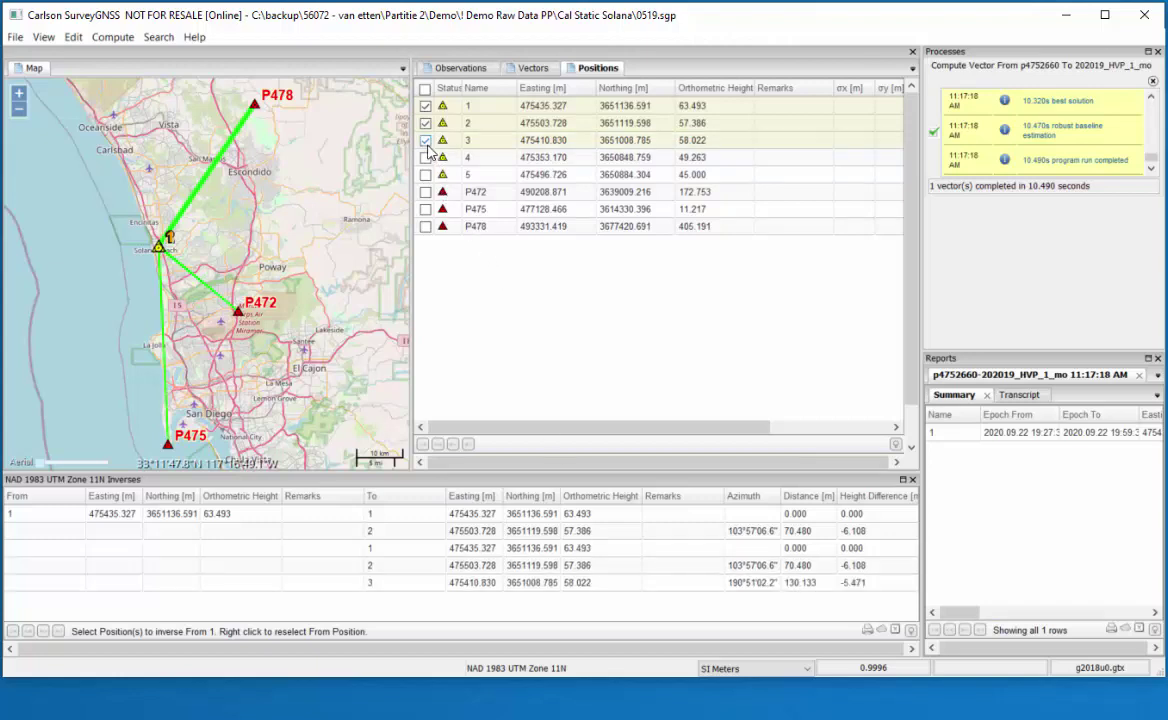
pyautogui.click(913, 481)
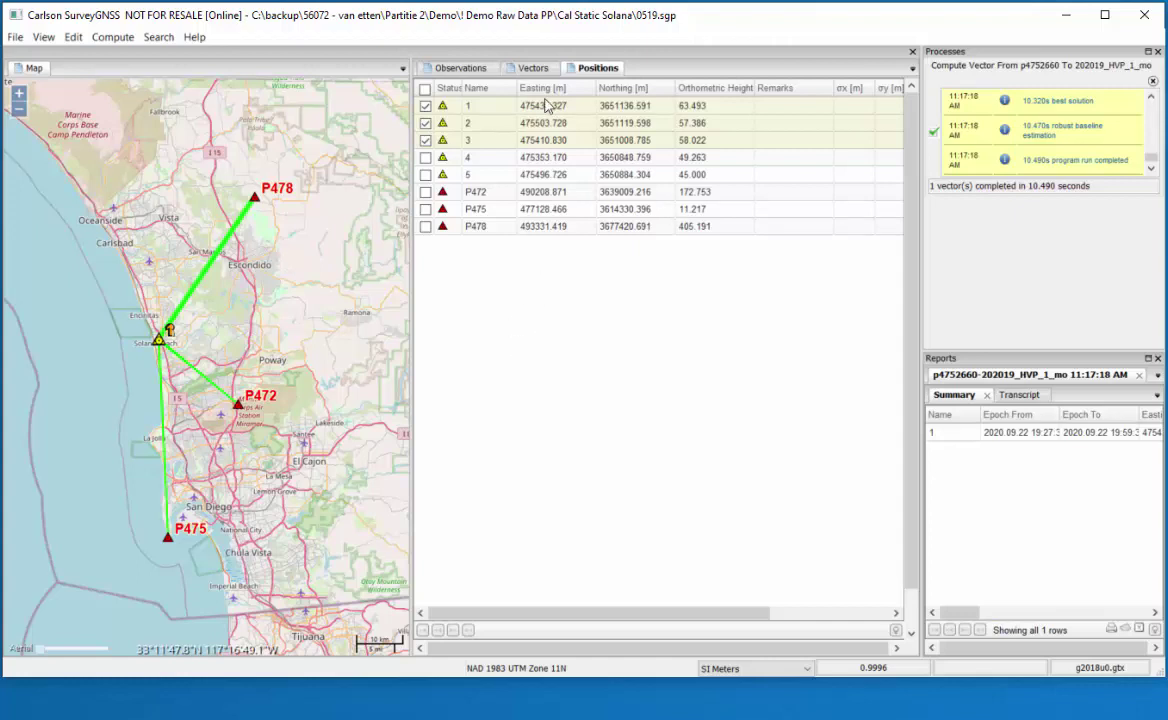
# - Remove point 1's observation file 202019_HVP_1_mo.rnx from the project's observations
pyautogui.click(460, 70)
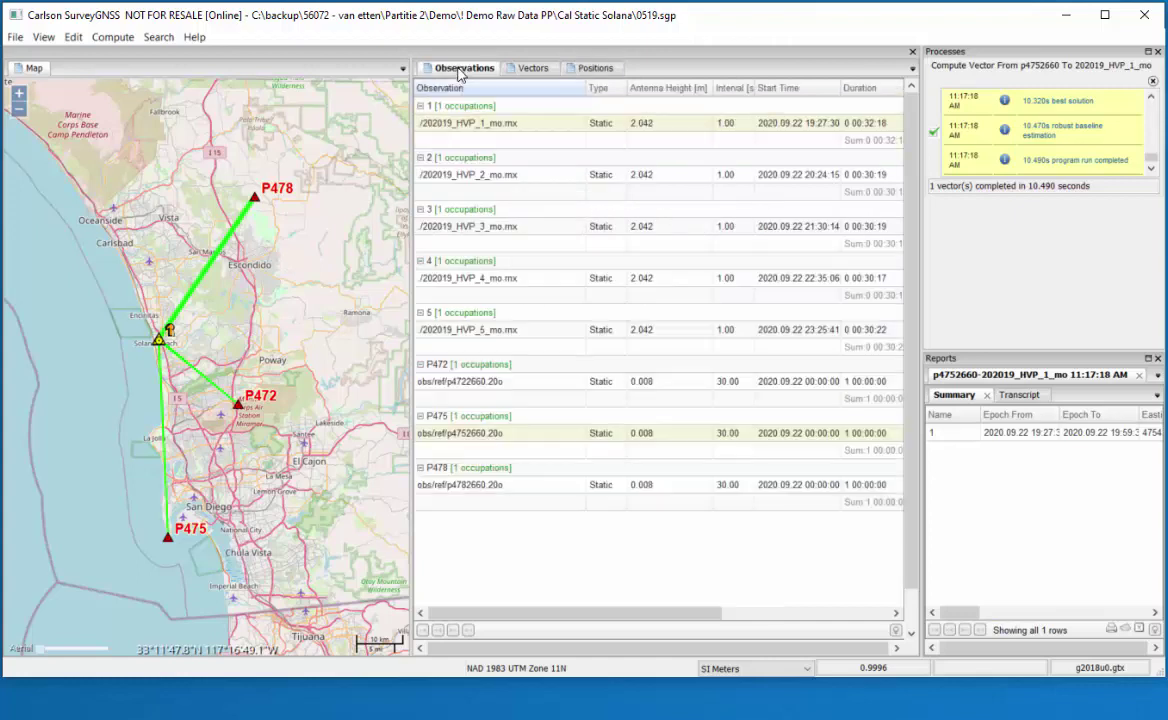
pyautogui.click(550, 434)
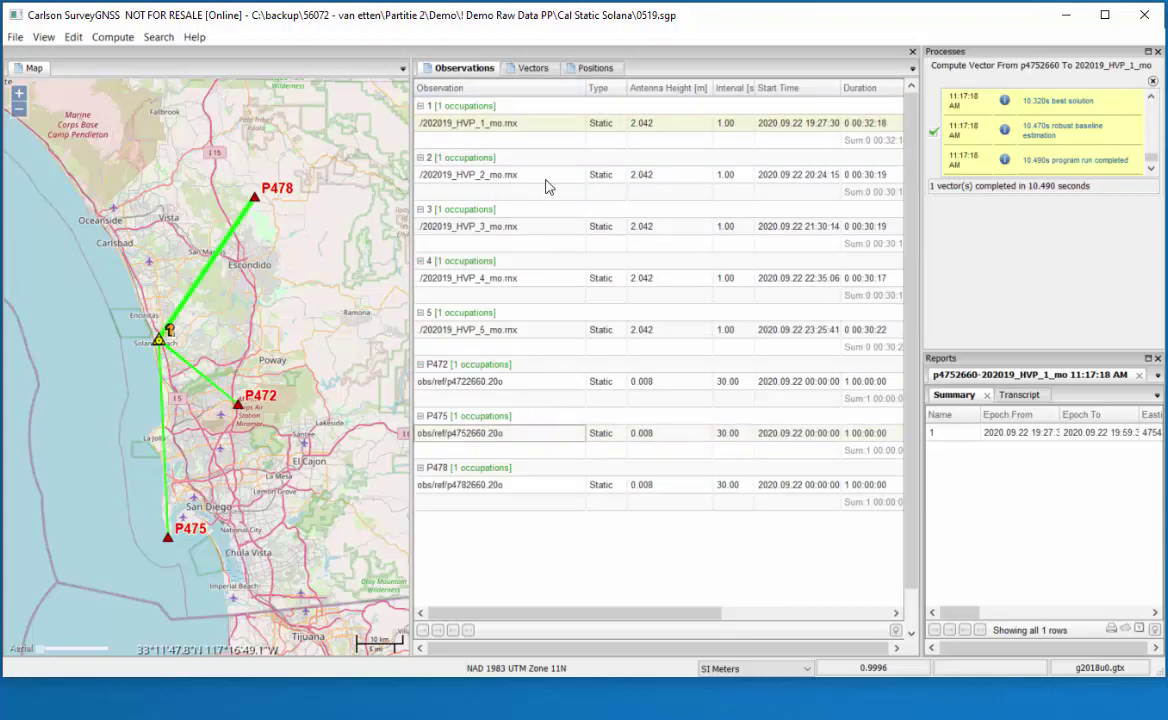
pyautogui.rightClick(538, 126)
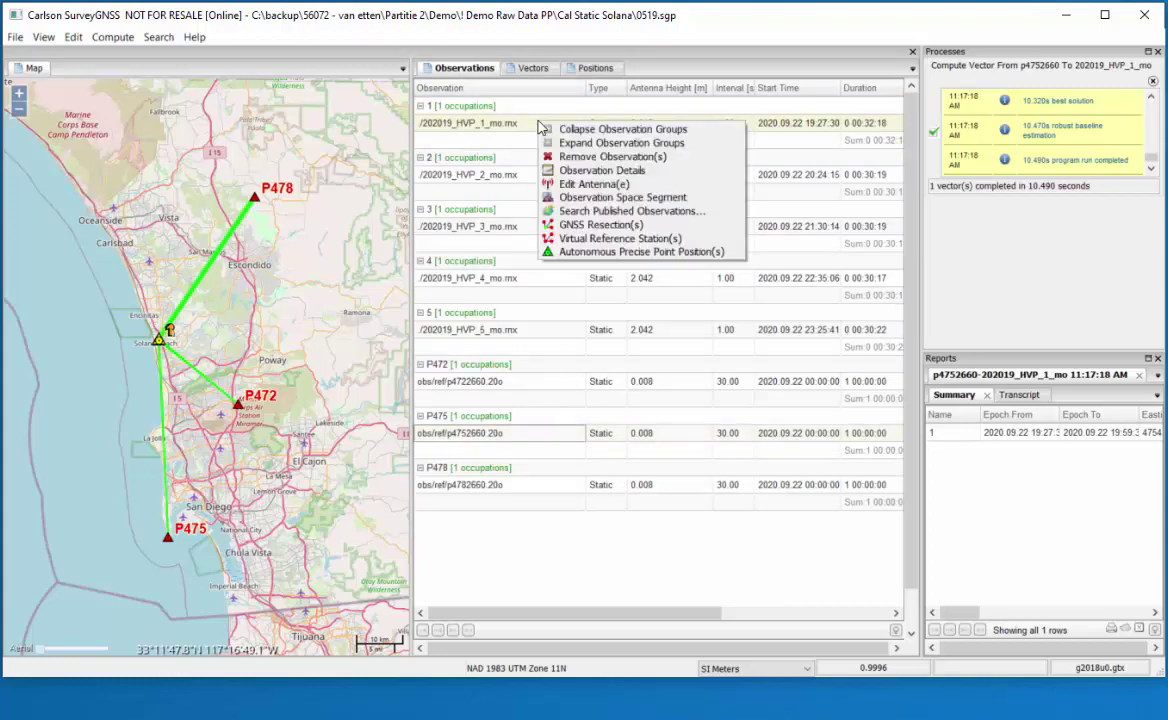
pyautogui.click(555, 157)
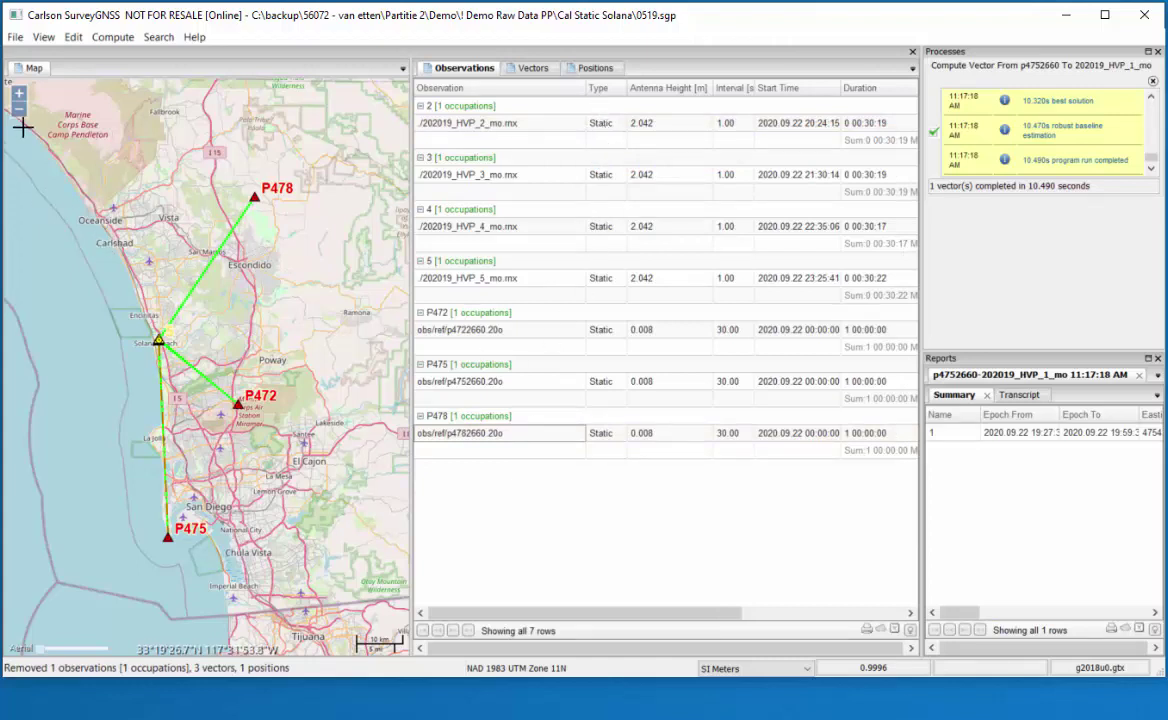
# - Load the positions from the character-separated value file 0516.csv and show the project's positions table for comparison
pyautogui.click(15, 38)
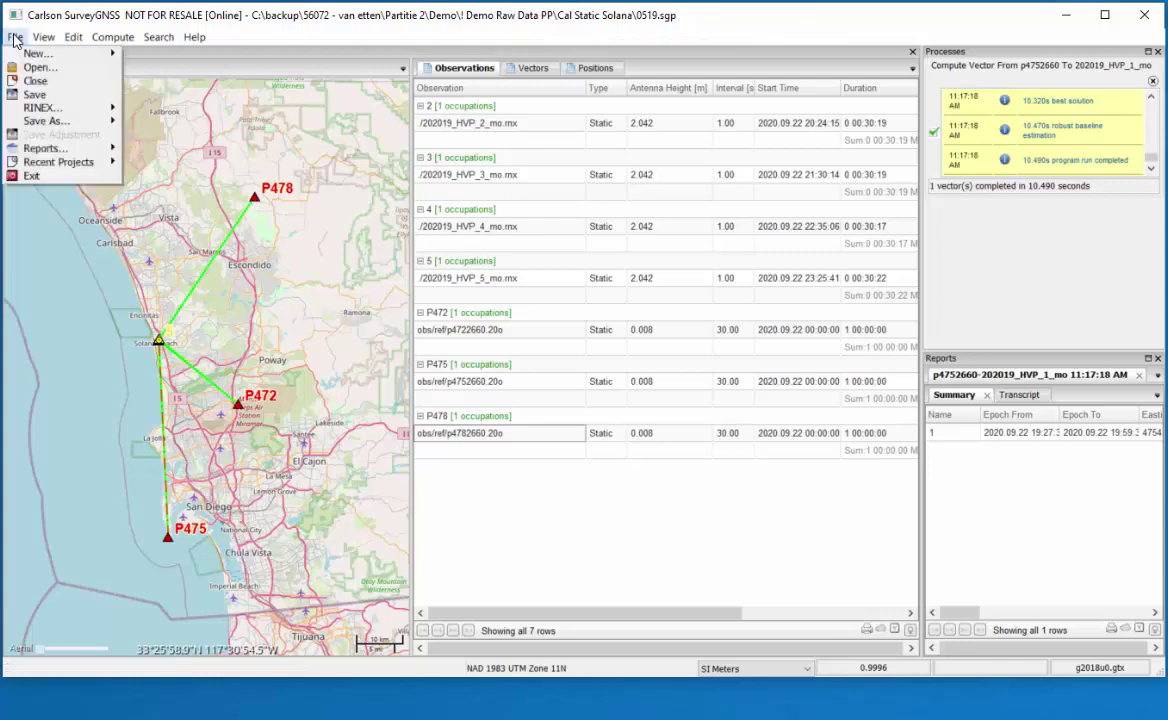
pyautogui.click(40, 67)
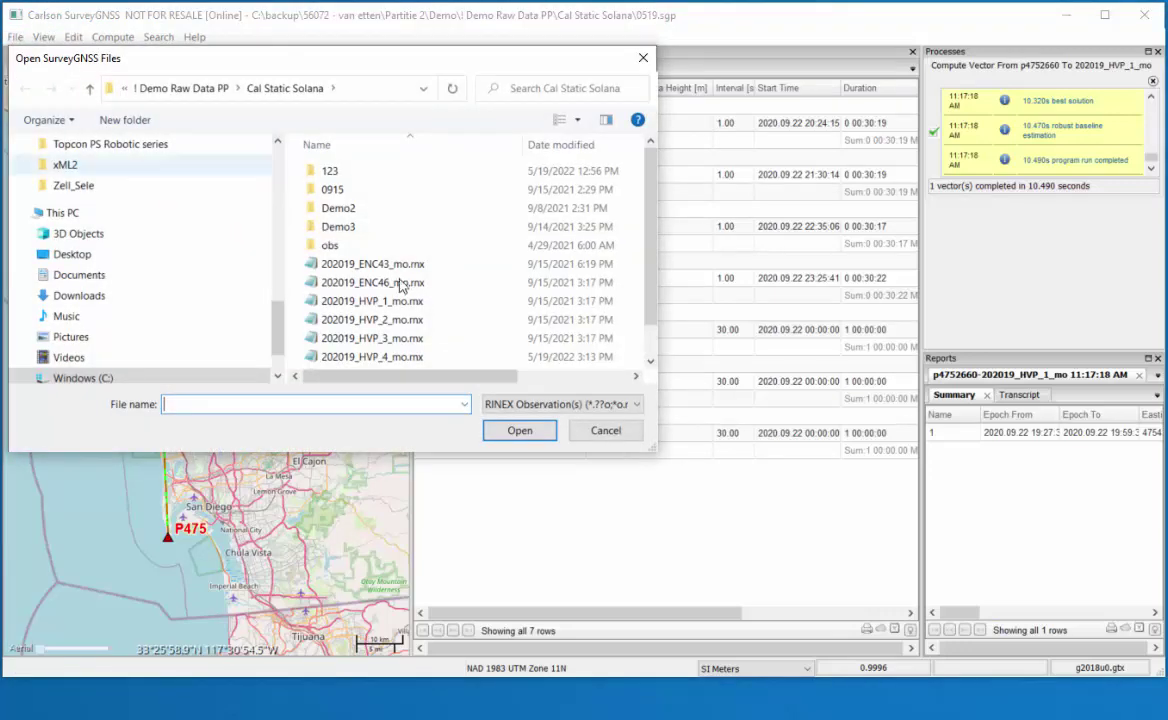
pyautogui.click(620, 404)
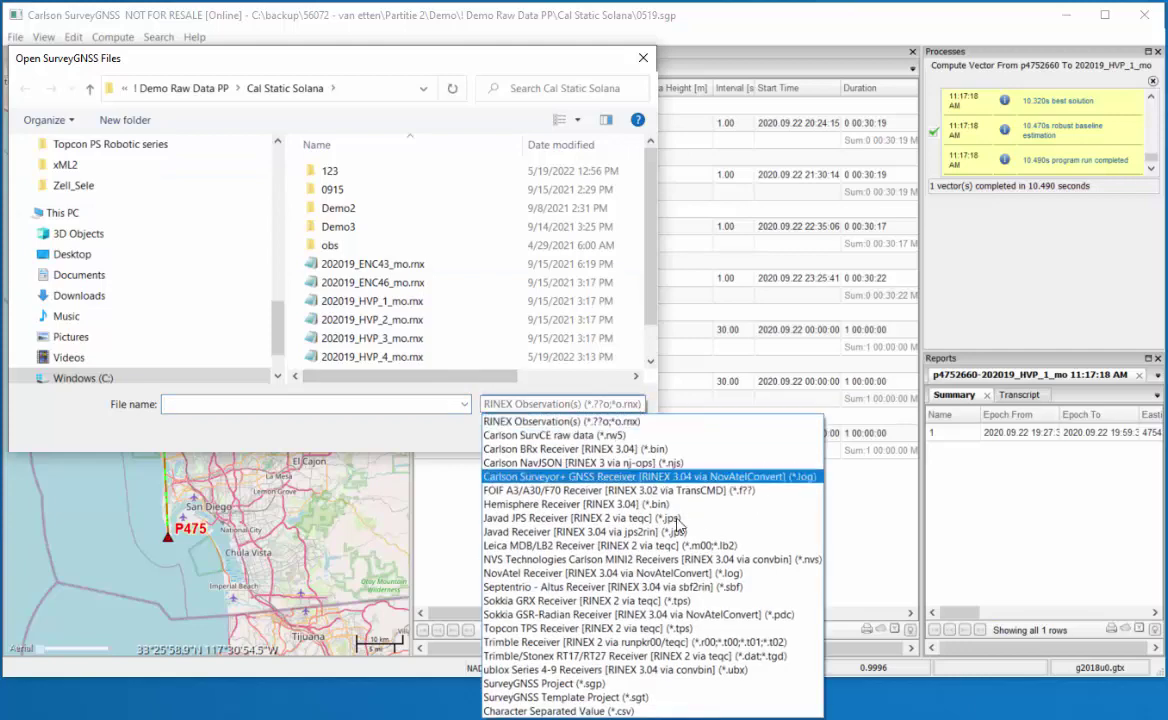
pyautogui.click(648, 712)
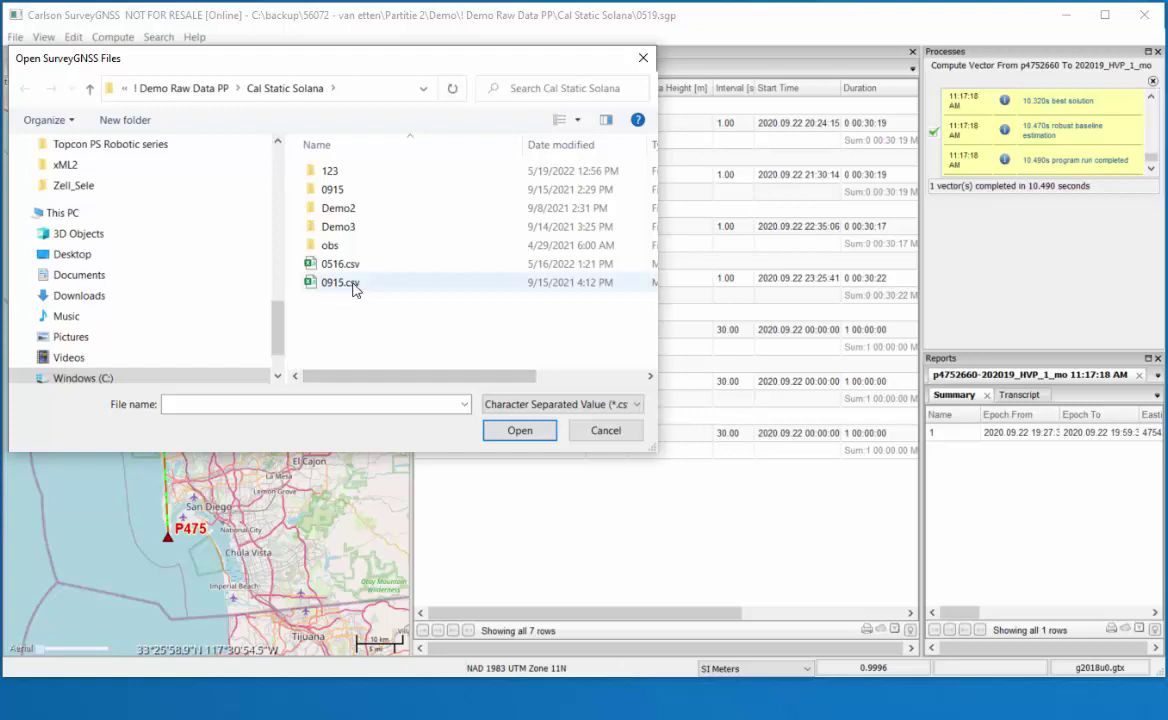
pyautogui.click(343, 265)
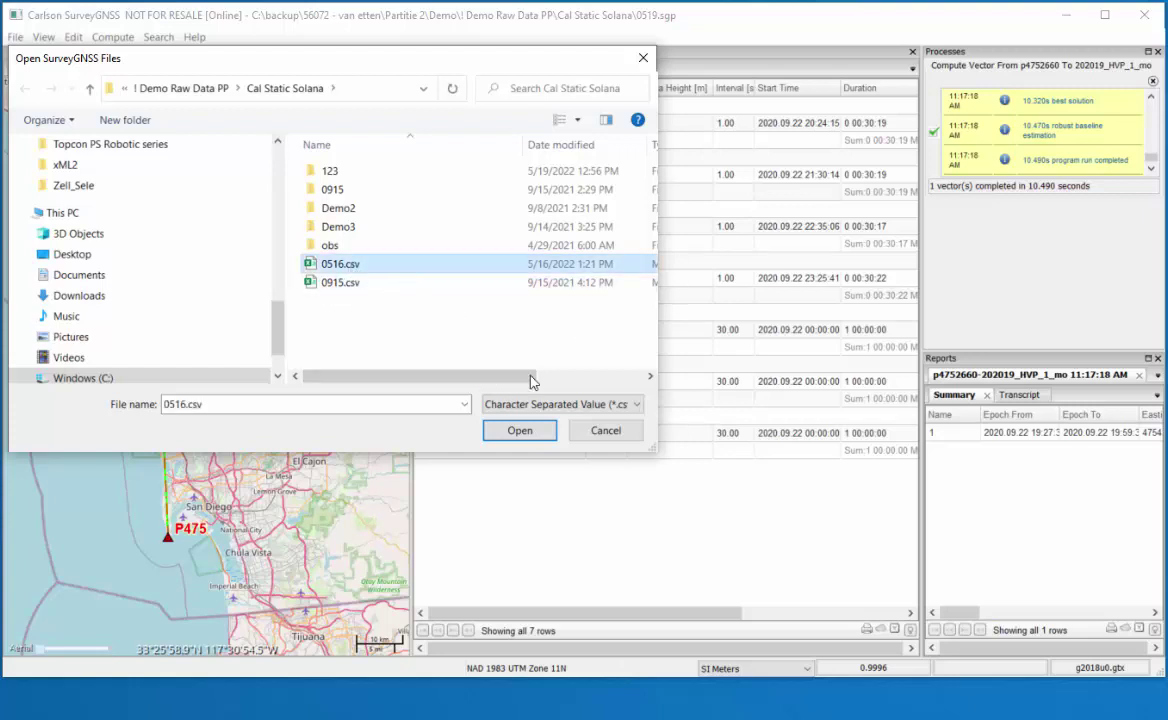
pyautogui.click(522, 432)
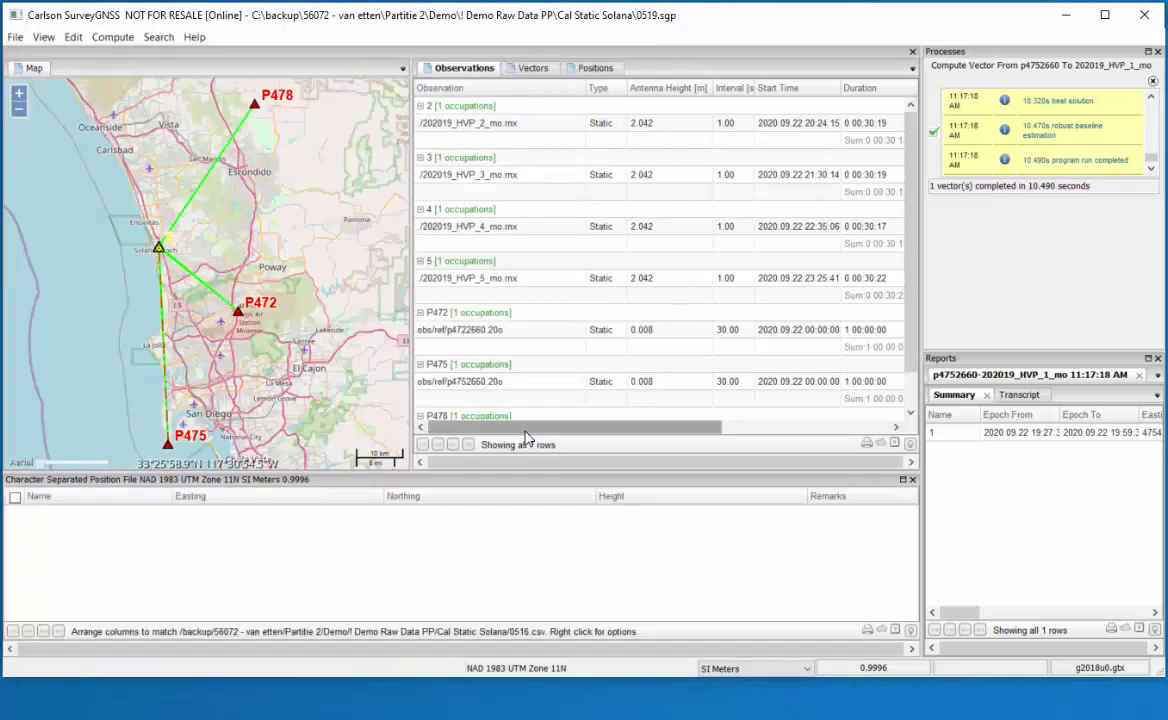
pyautogui.rightClick(514, 561)
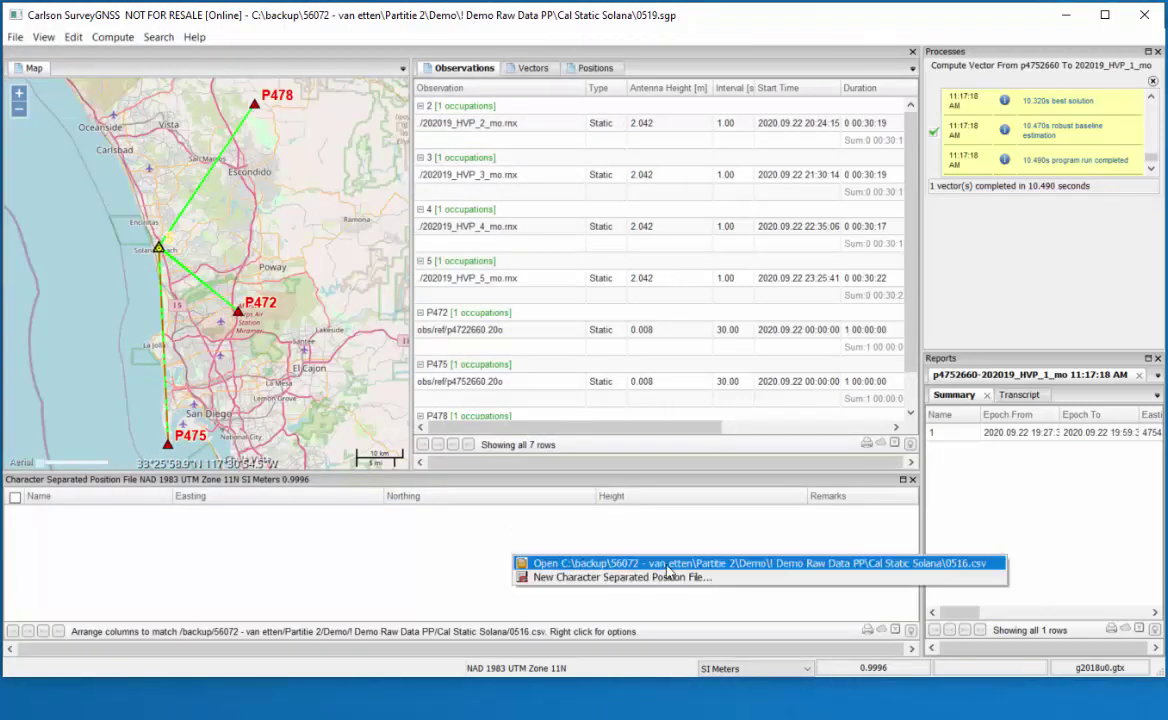
pyautogui.click(758, 564)
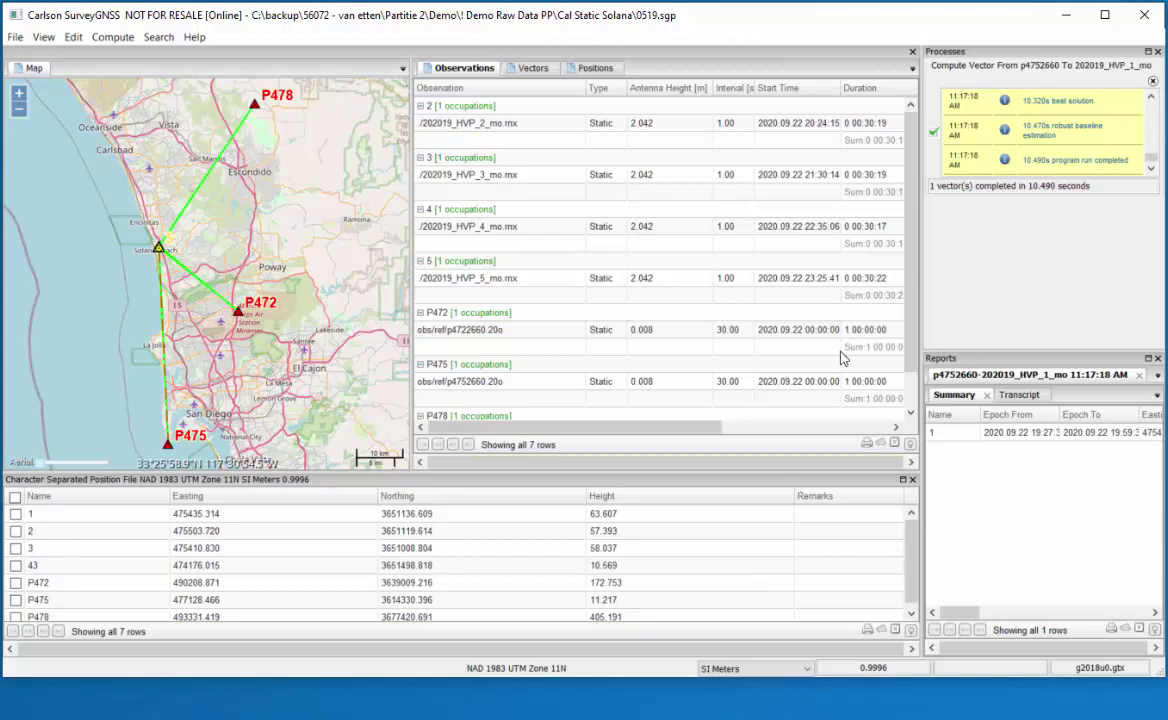
pyautogui.click(596, 69)
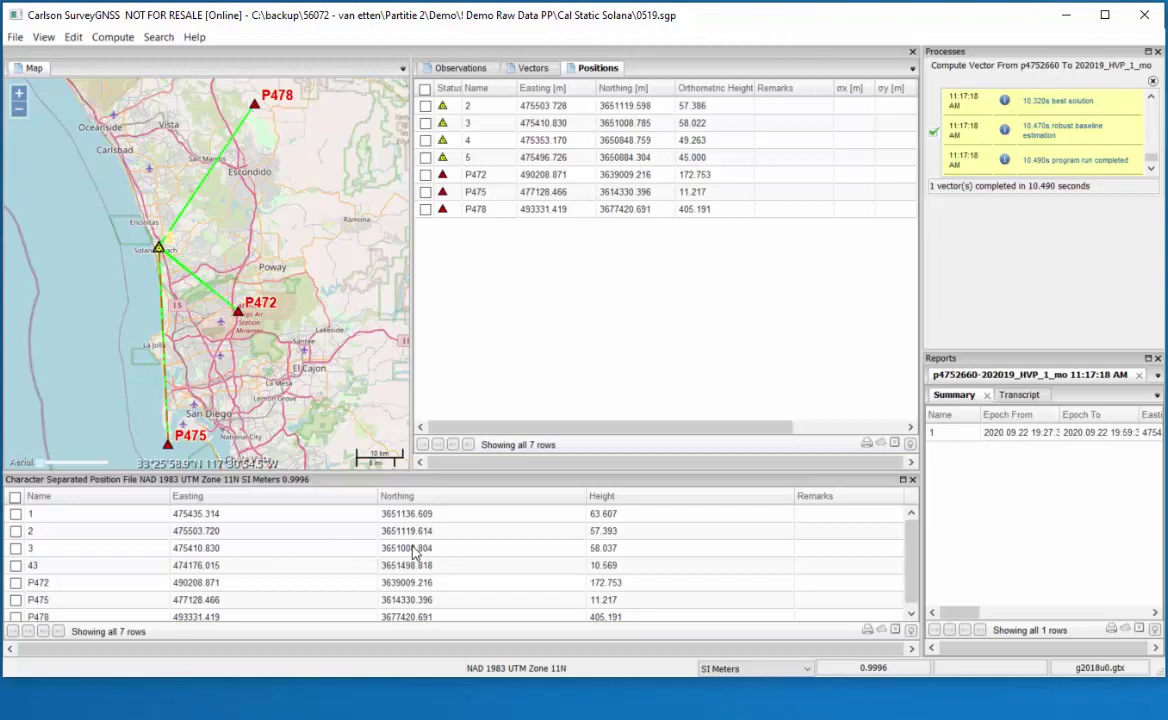
# - Try to save position 2 from the CSV position list into the project, and deselect it
pyautogui.click(18, 534)
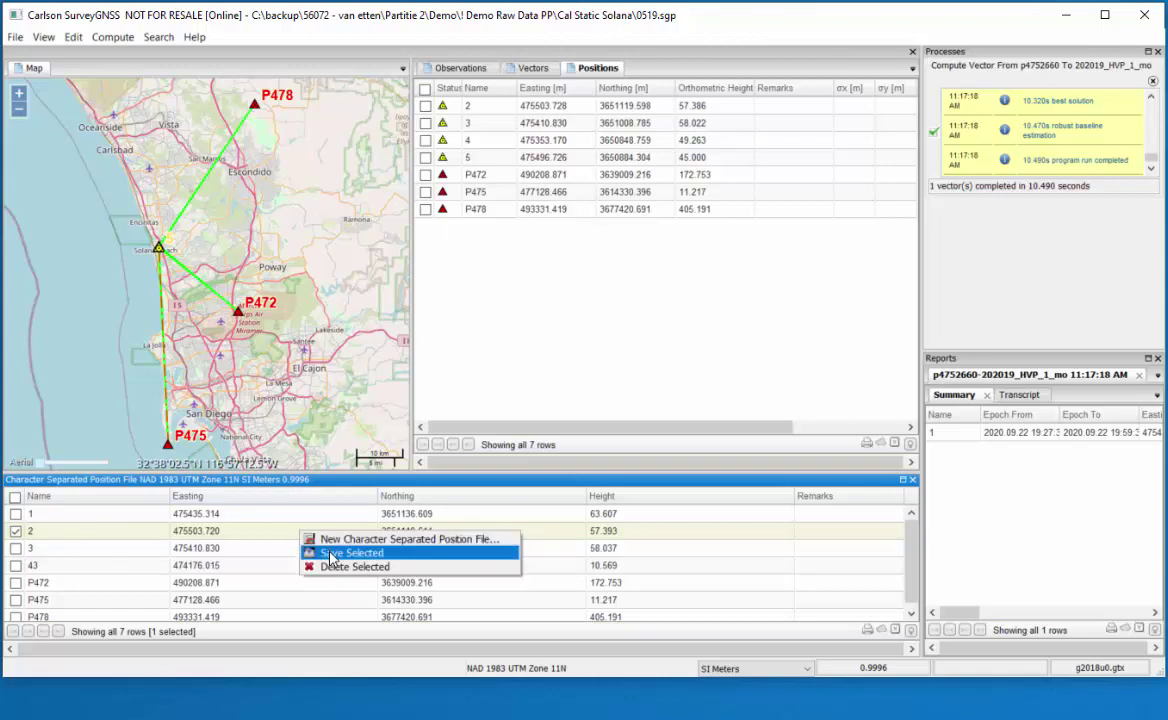
pyautogui.click(333, 554)
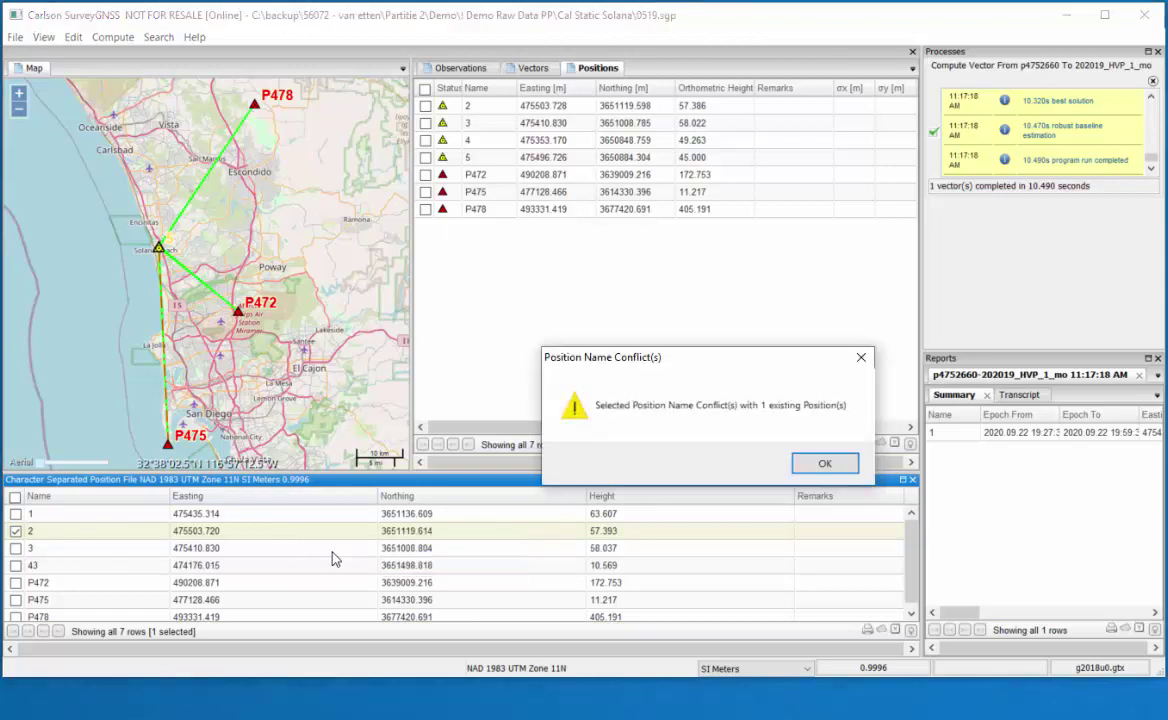
pyautogui.click(825, 464)
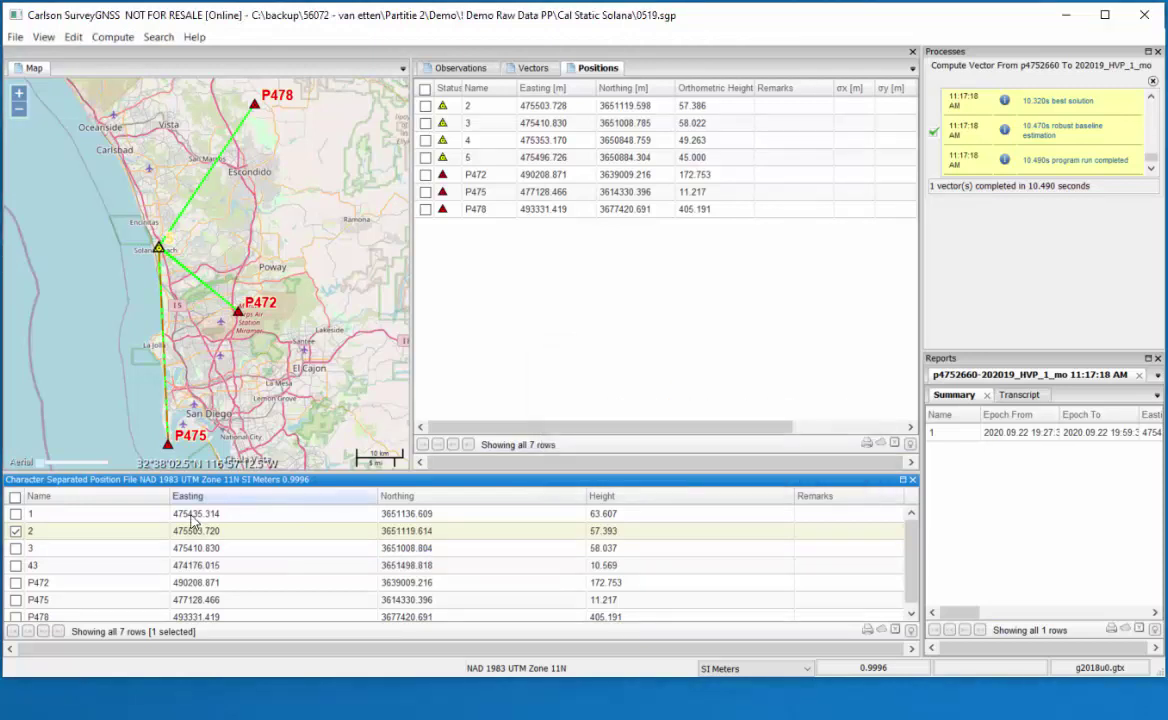
pyautogui.click(15, 532)
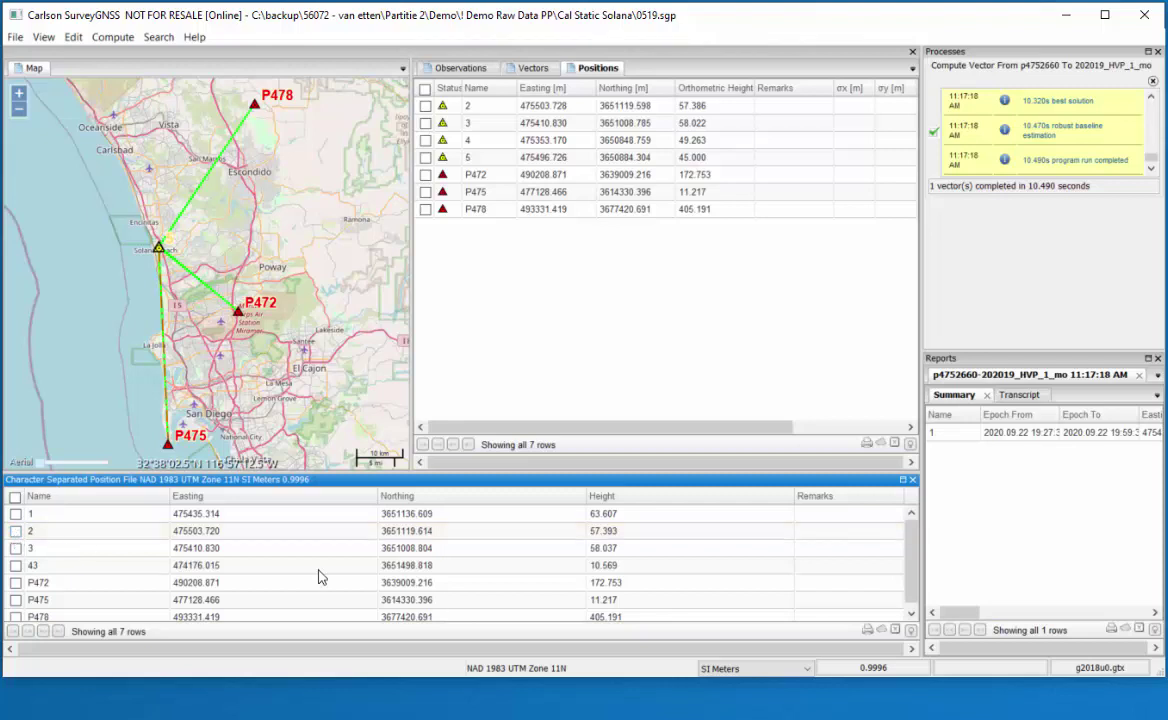
# - Save position 1 from the CSV position list into the project's positions
pyautogui.click(140, 519)
pyautogui.rightClick(140, 520)
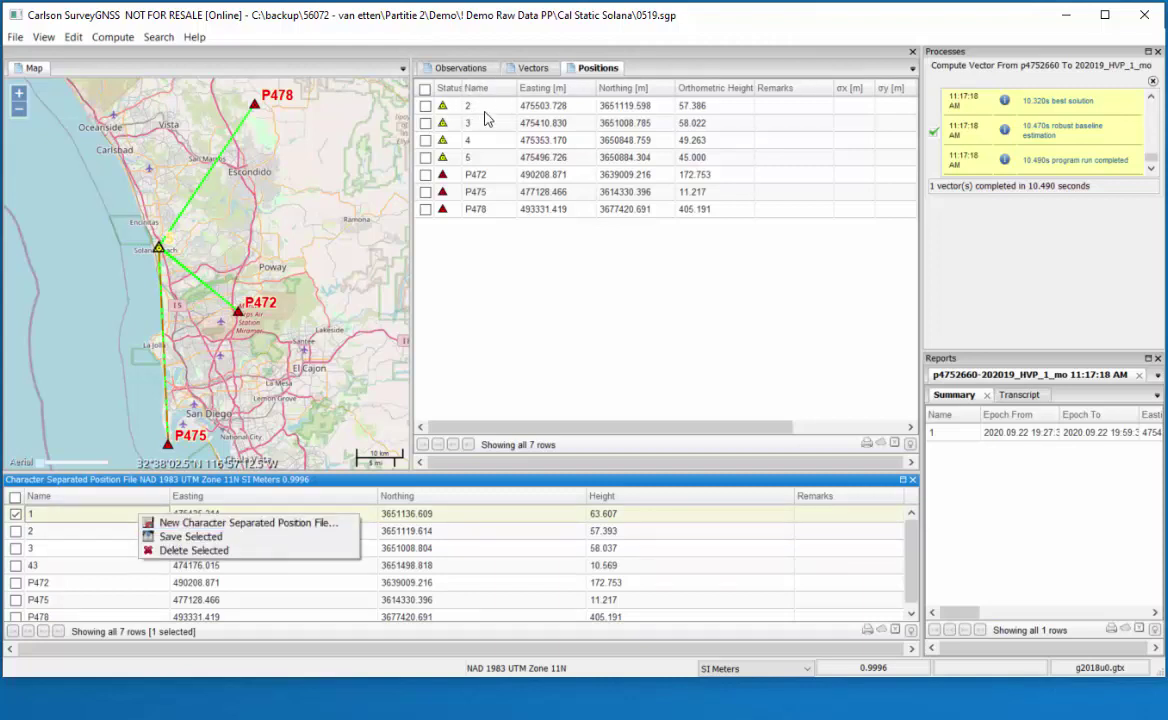
pyautogui.click(222, 537)
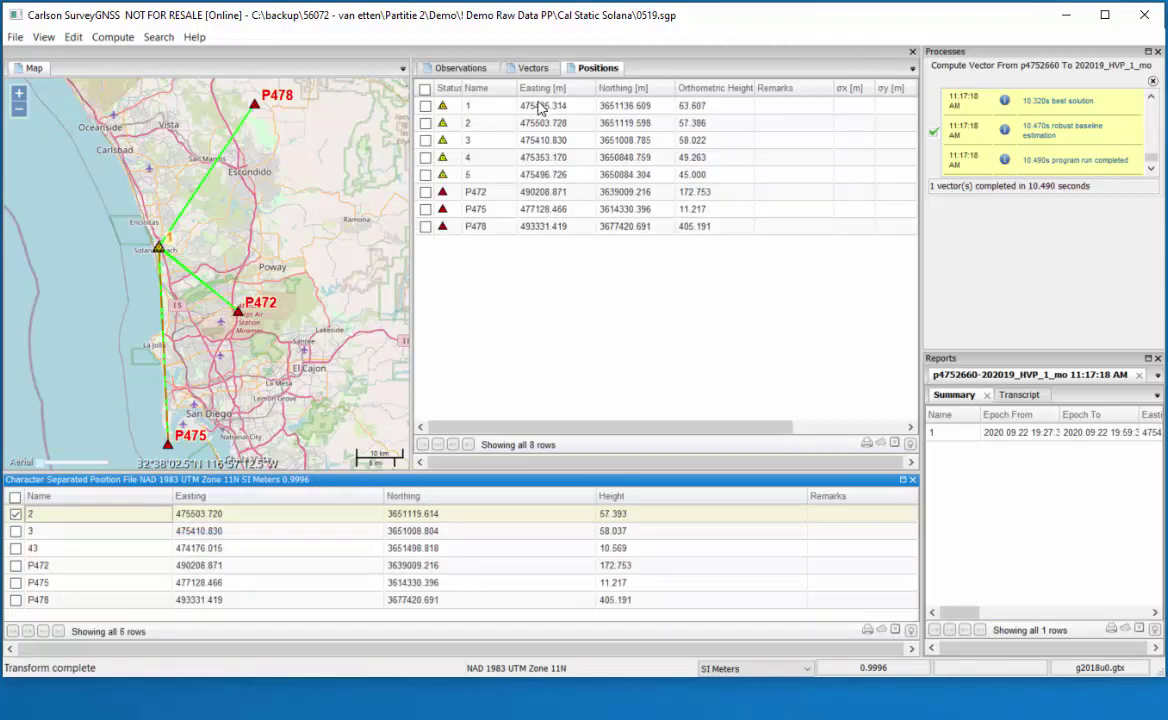
# - Open the RINEX observation file 202019_HVP_1_mo.rnx to add it back to the project
pyautogui.click(17, 39)
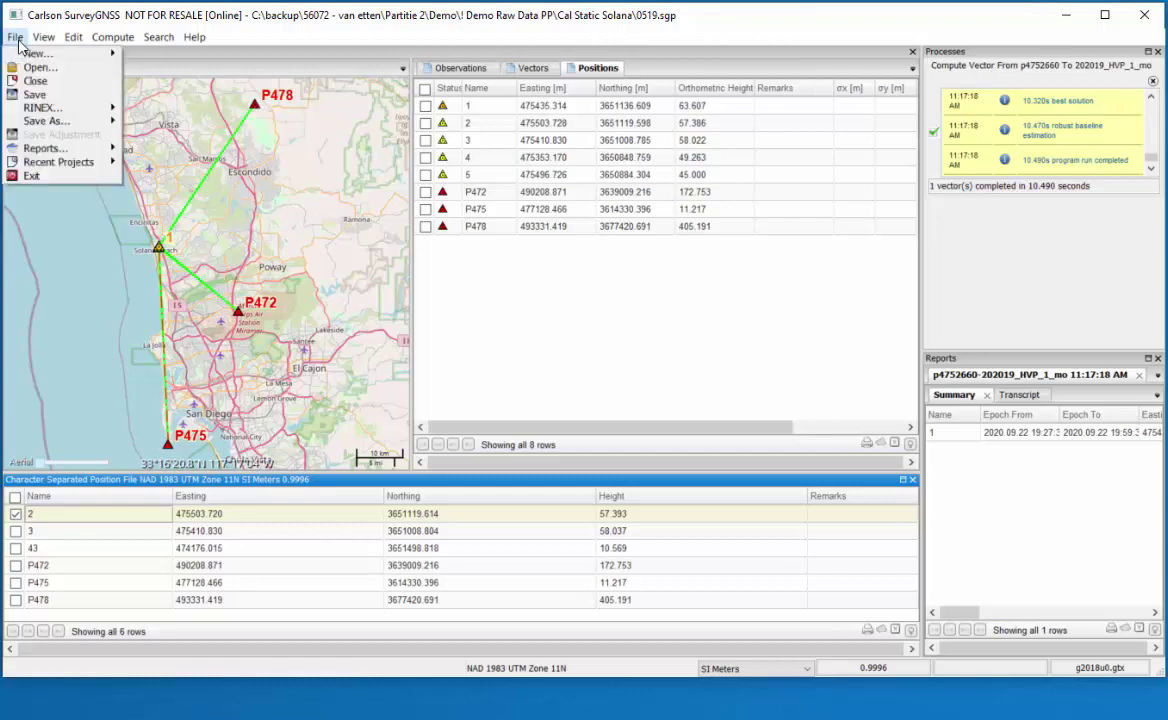
pyautogui.click(30, 68)
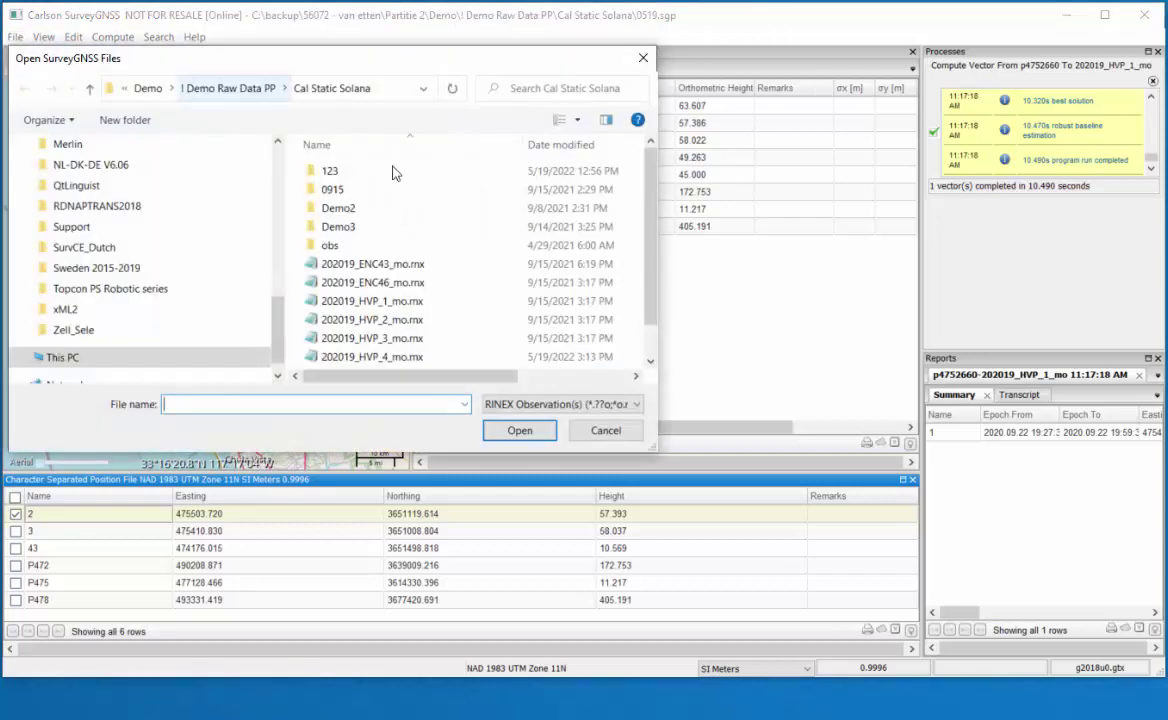
pyautogui.click(432, 306)
pyautogui.click(520, 431)
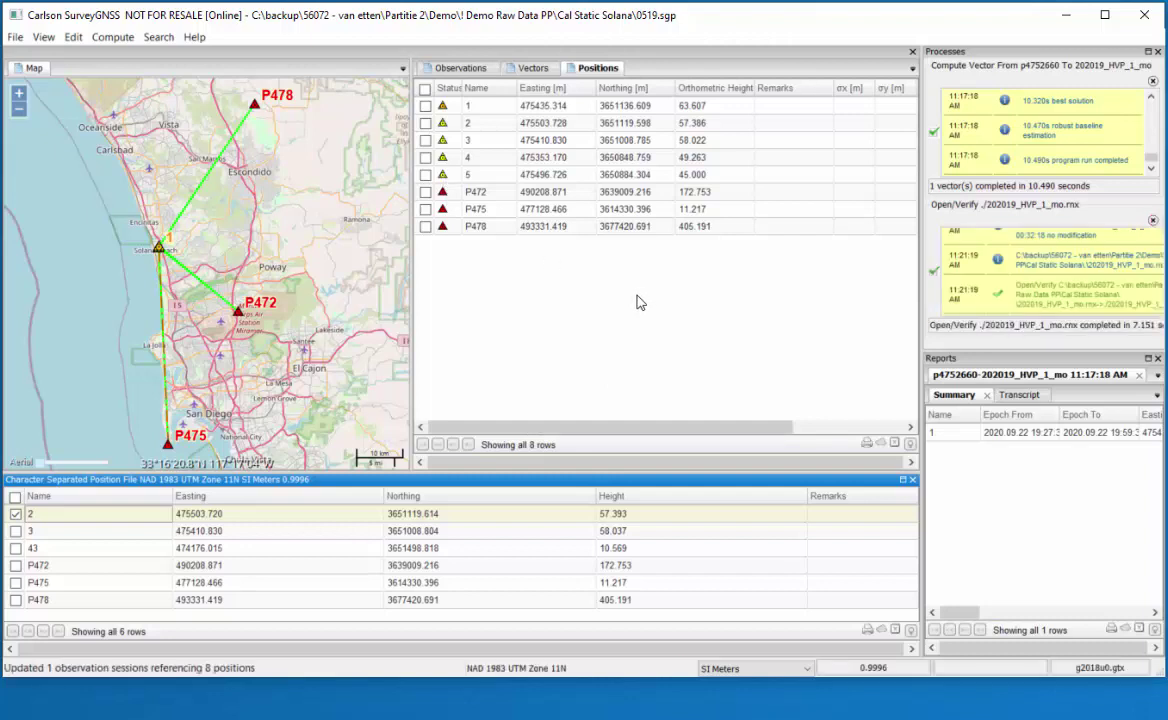
# - Set position 1's status to match that of stations P472, P475 and P478, and close the CSV position list
pyautogui.rightClick(428, 111)
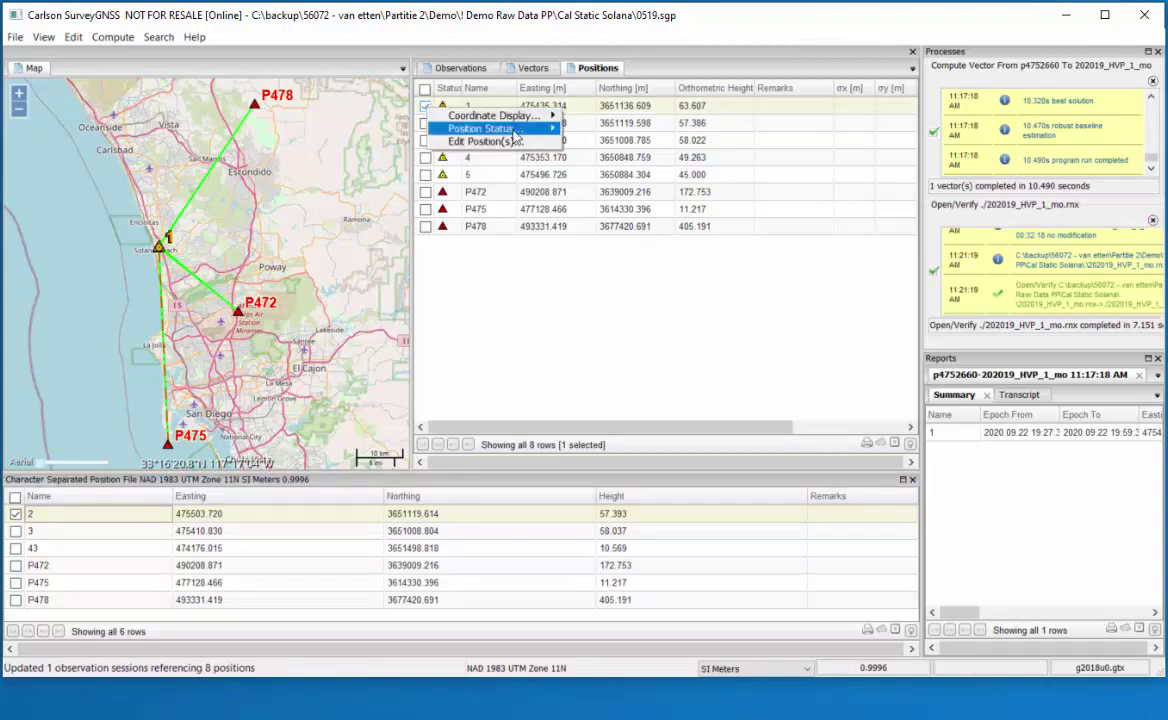
pyautogui.moveTo(485, 128)
pyautogui.click(594, 129)
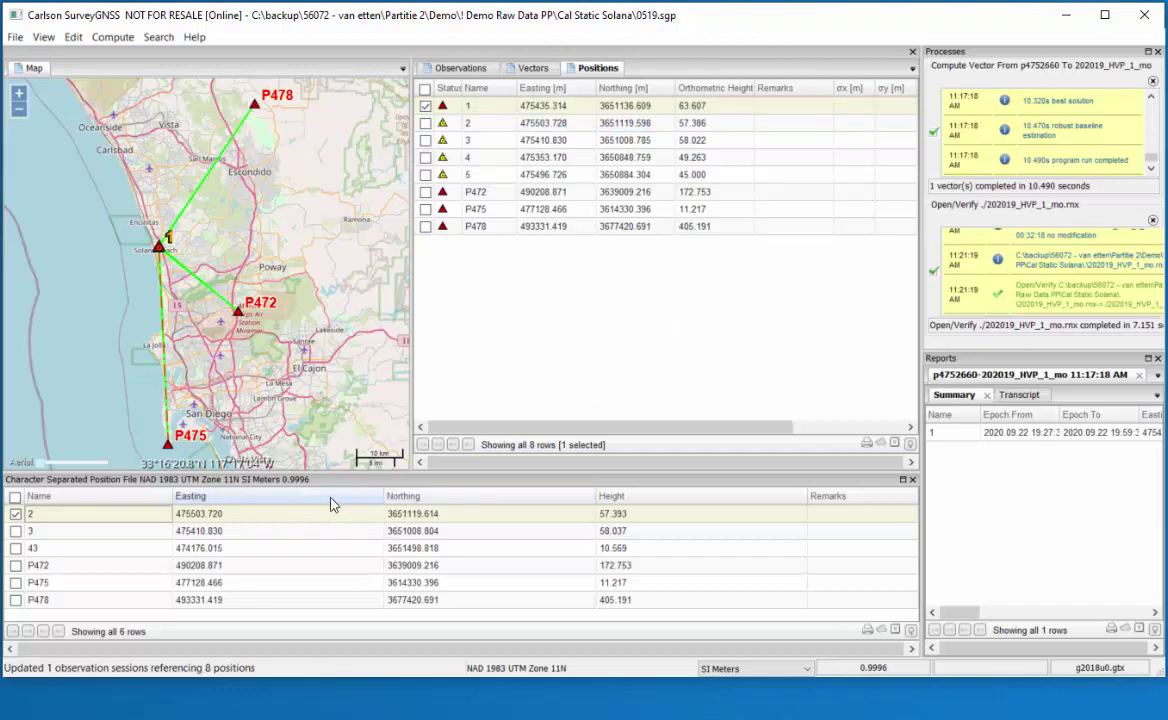
pyautogui.click(912, 480)
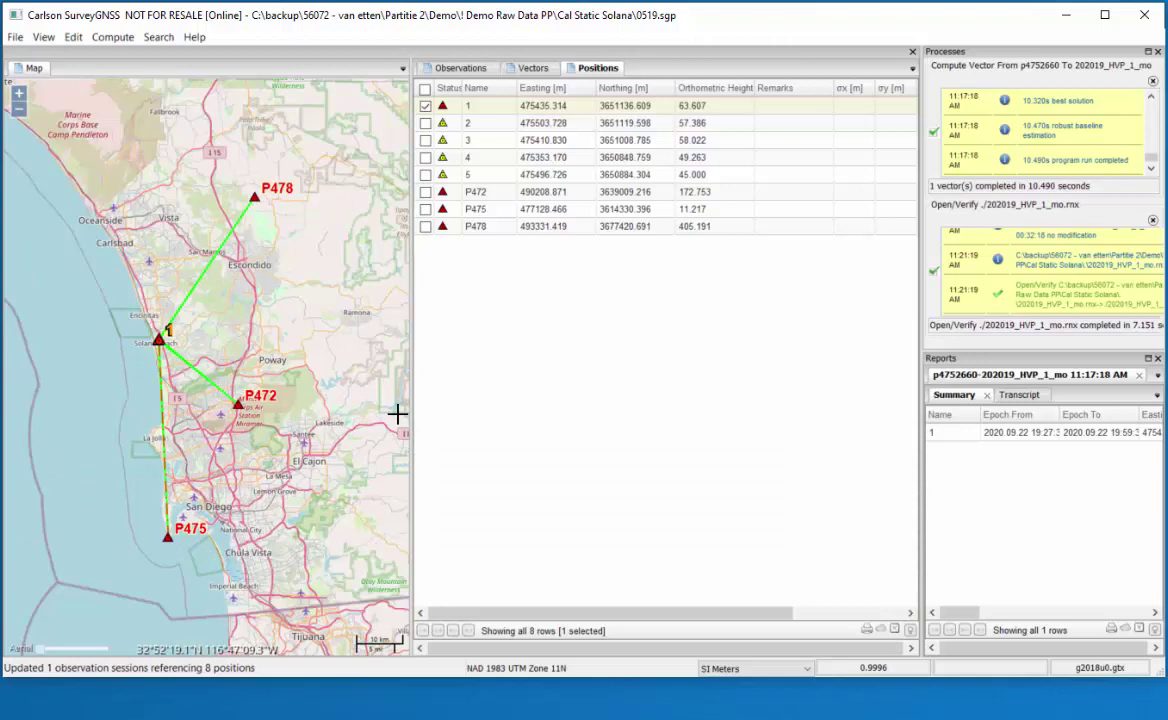